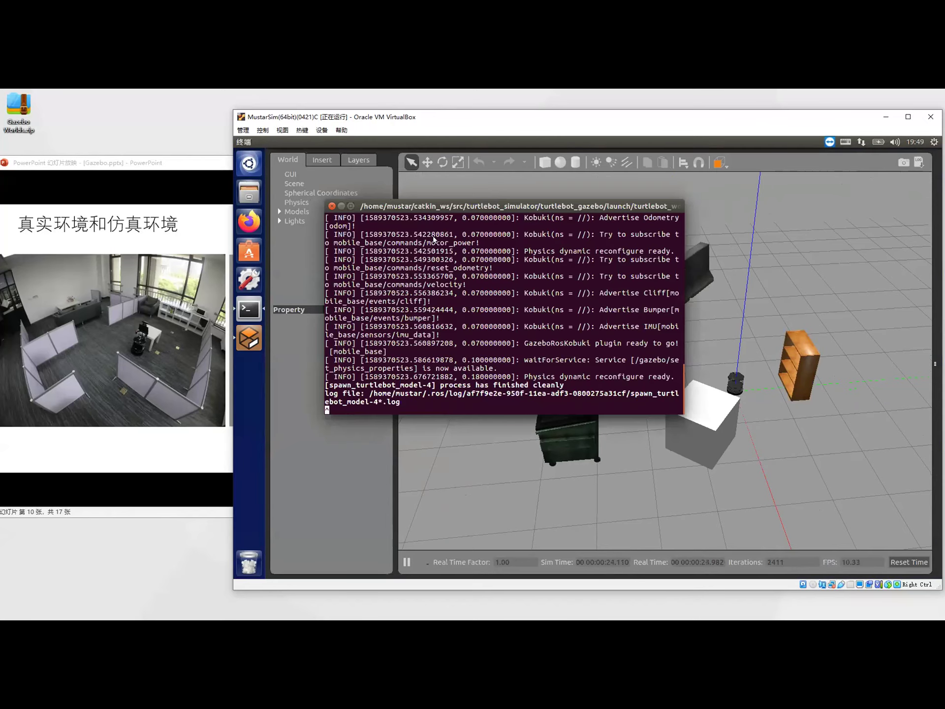
# Step: Stop the running simulation and look up the Jupiter_Robot_Office.world file in the home directory's worlds folder
pyautogui.hotkey('ctrl', 'c')
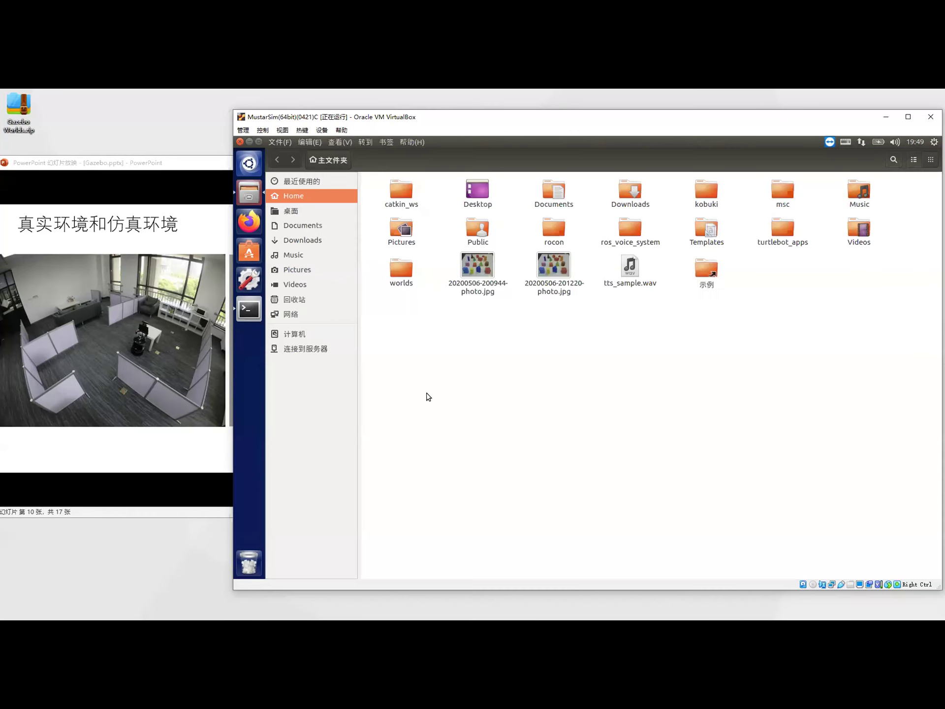
pyautogui.doubleClick(400, 277)
pyautogui.rightClick(400, 191)
pyautogui.click(437, 201)
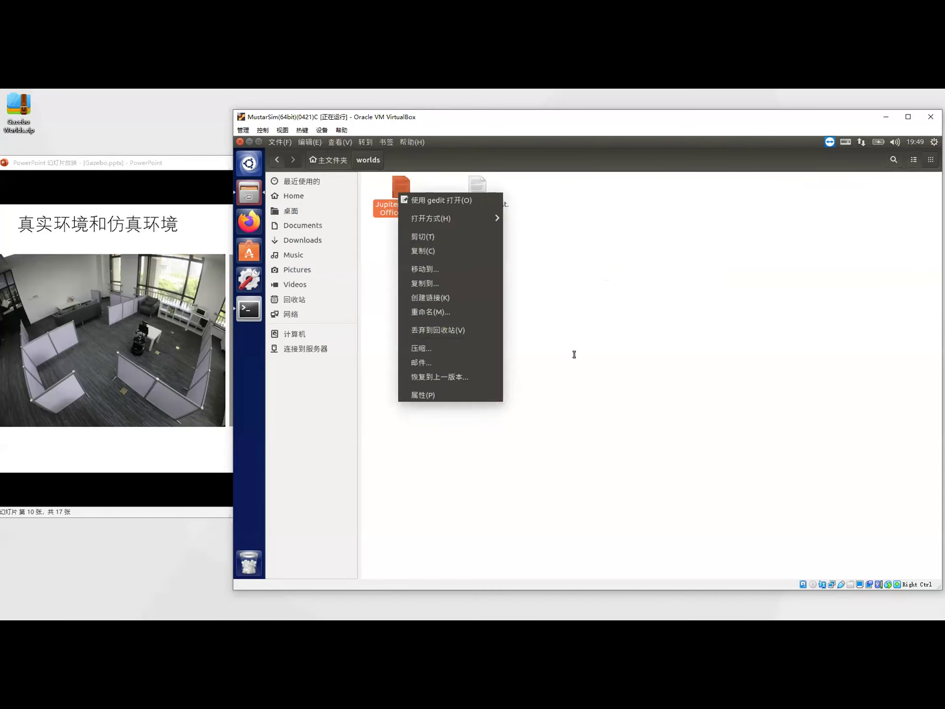
pyautogui.hotkey('alt', 'Tab')
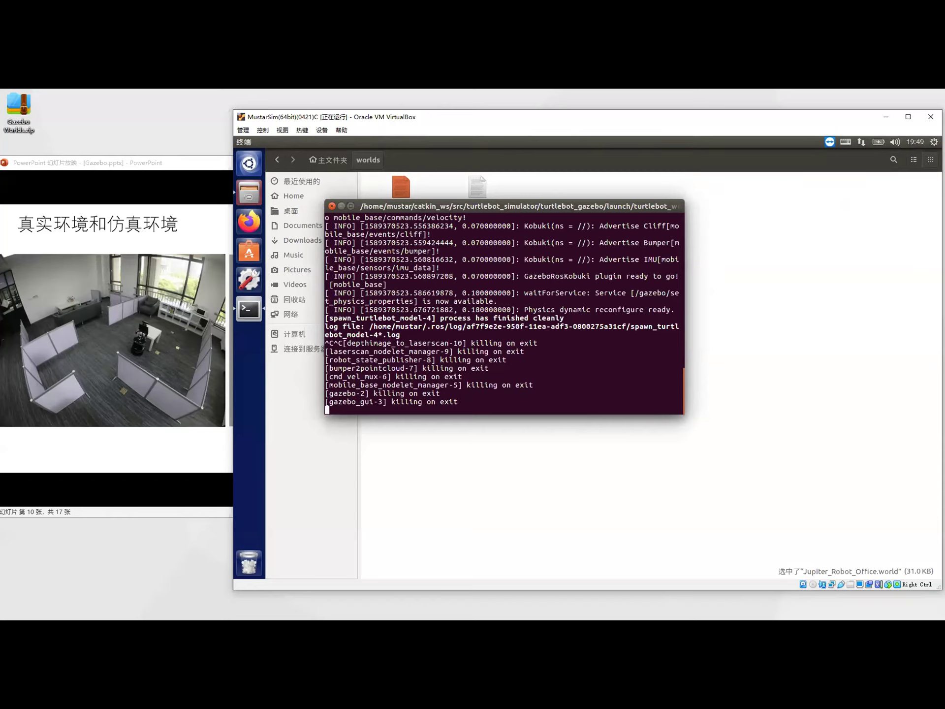
# Step: Launch turtlebot_world.launch from turtlebot_gazebo with world_file:=/home/mustar/worlds/Jupiter_Robot_Office.world
pyautogui.press('Up')
pyautogui.write('world_file')
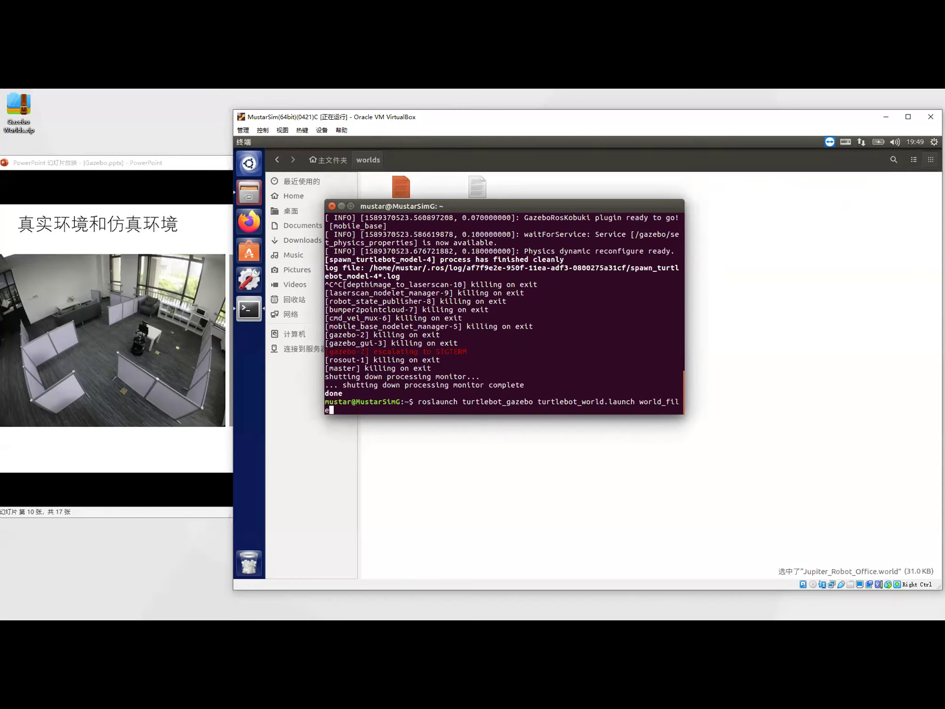
pyautogui.write(':=/home/mustar/worlds/')
pyautogui.moveTo(443, 206); pyautogui.dragTo(505, 279)
pyautogui.write('Jupiter_Robot_O')
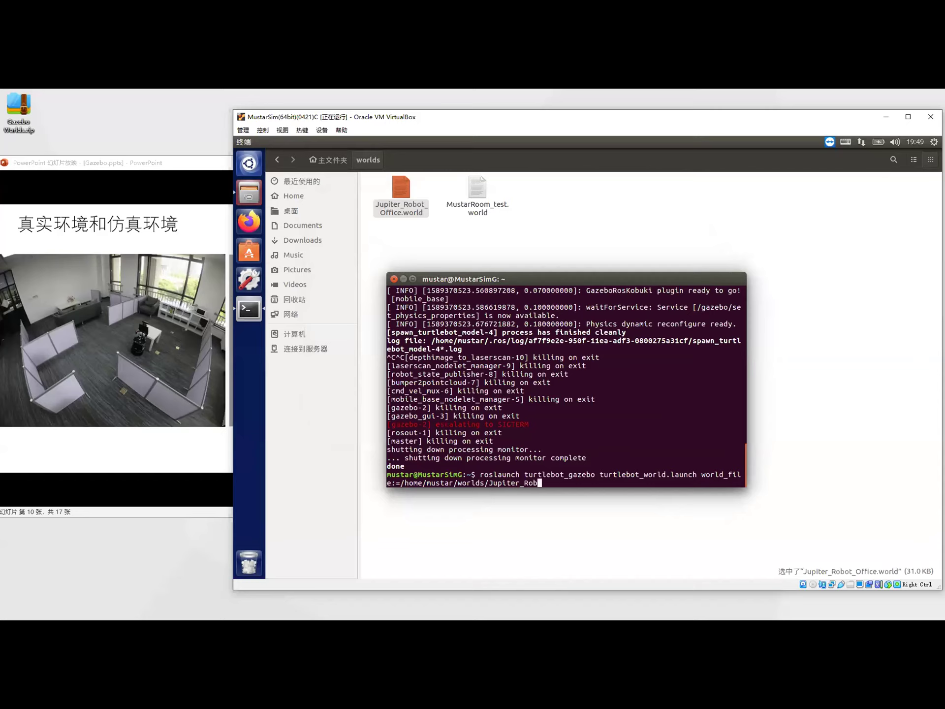
pyautogui.write('ffice.world')
pyautogui.press('Return')
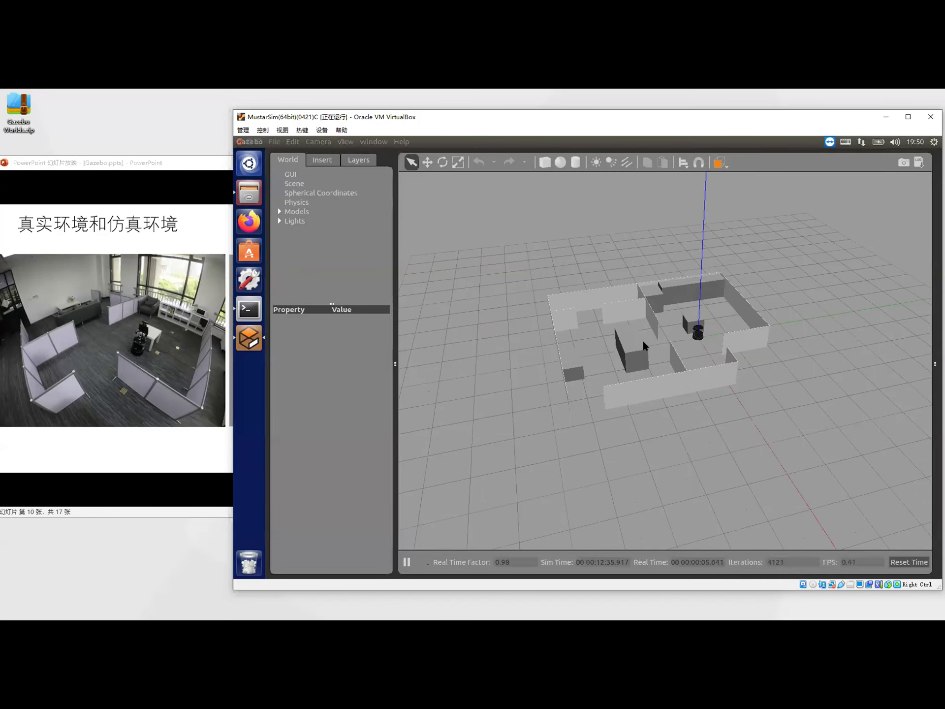
# Step: Inspect the loaded office world up close and stop the simulation from the terminal
pyautogui.scroll(-2, 713, 334)
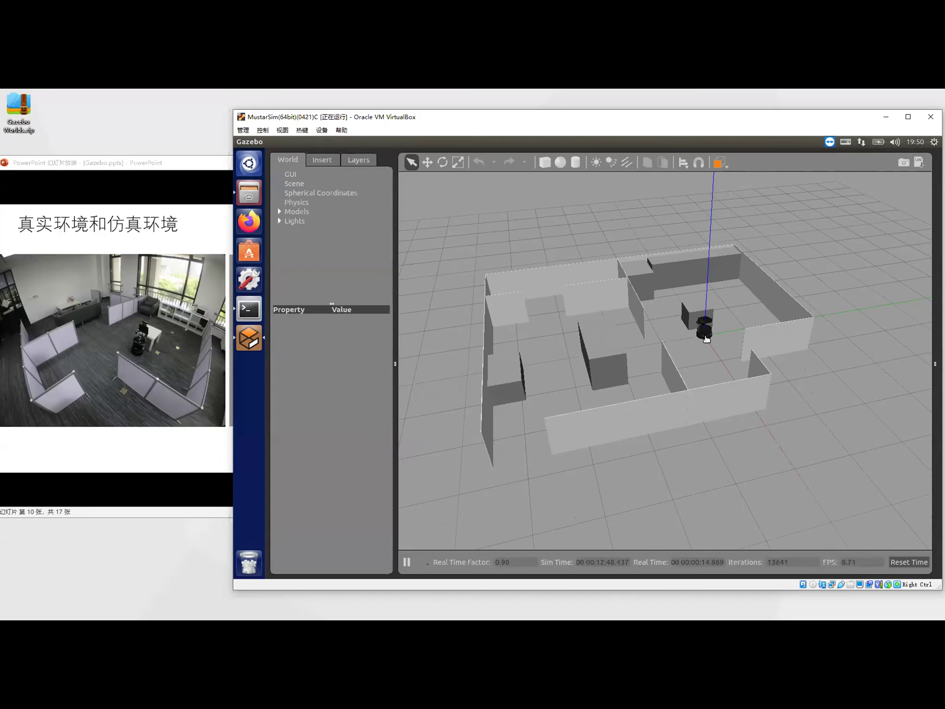
pyautogui.hotkey('alt', 'Tab')
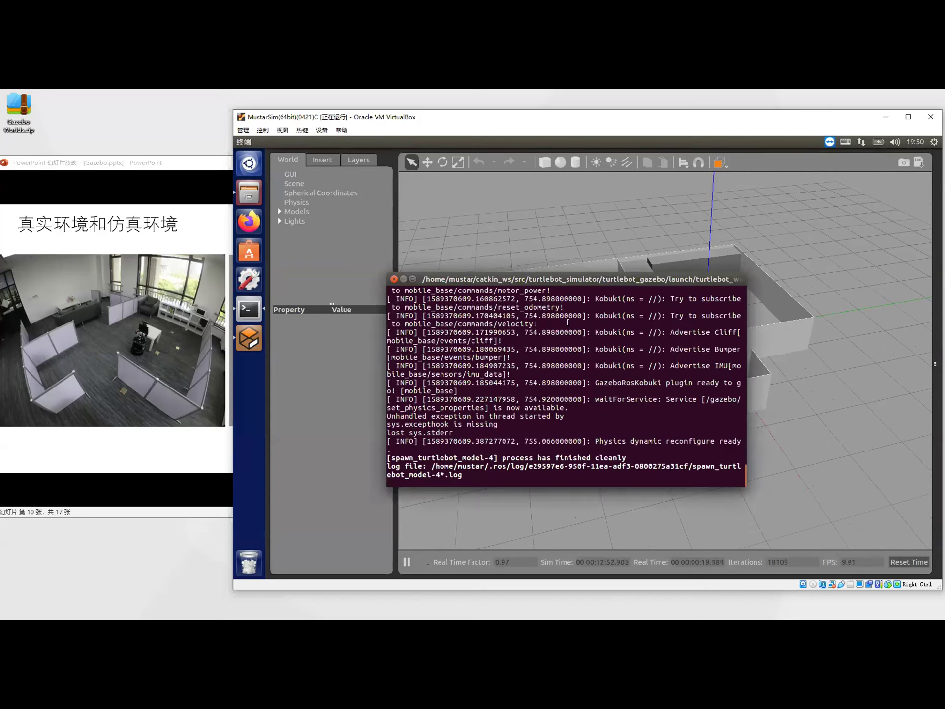
pyautogui.hotkey('ctrl', 'c')
pyautogui.click(452, 224)
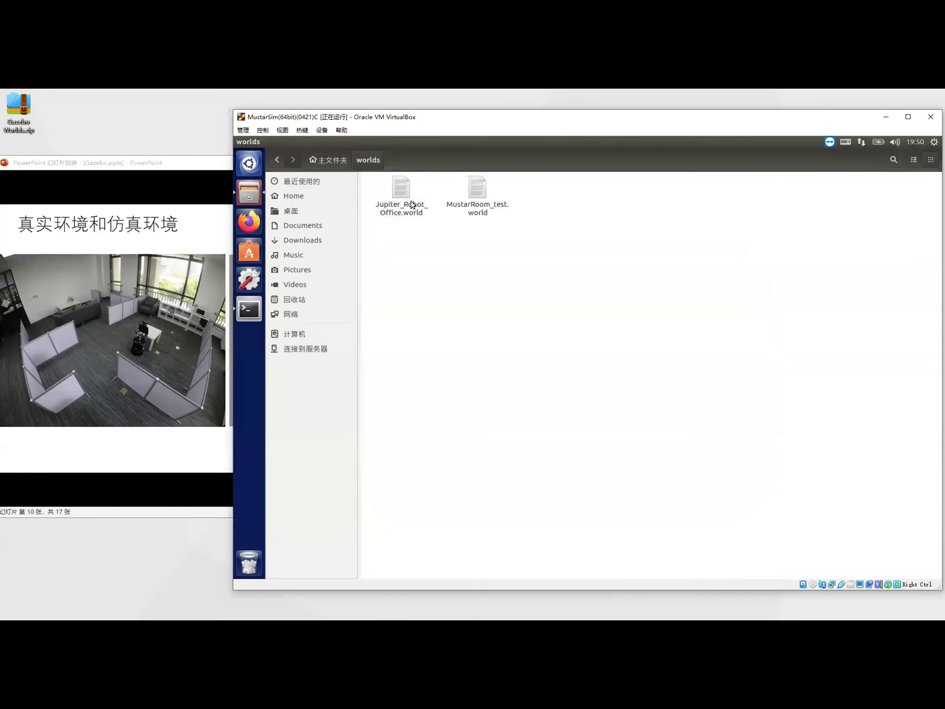
# Step: Open the folder catkin_ws/src/turtlebot_simulator/turtlebot_gazebo/launch in the file manager
pyautogui.click(328, 160)
pyautogui.doubleClick(401, 192)
pyautogui.press('End')
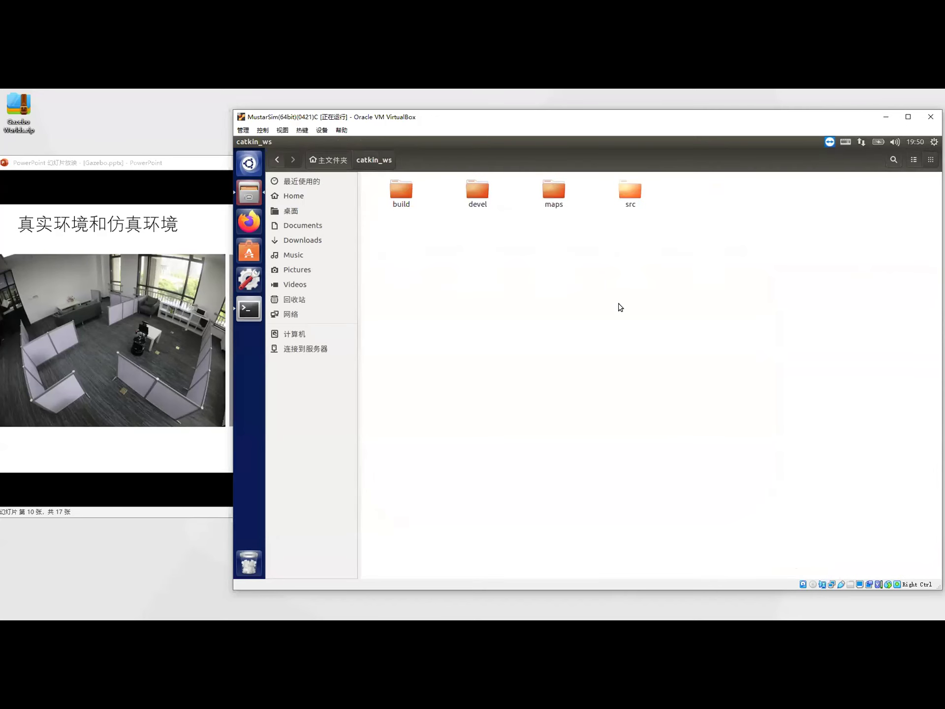
pyautogui.press('Return')
pyautogui.doubleClick(626, 288)
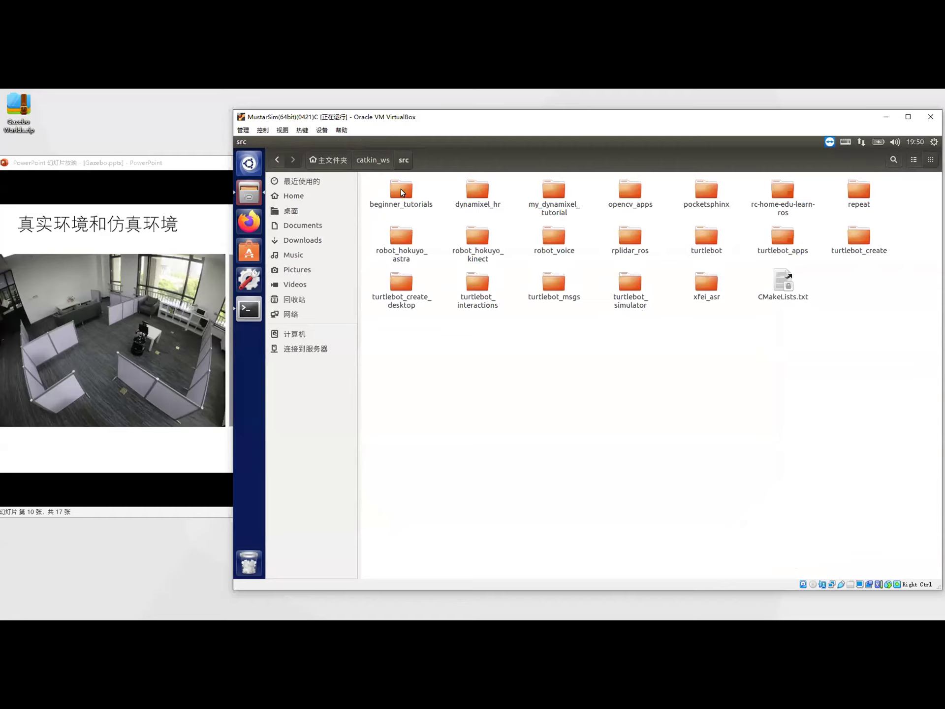
pyautogui.doubleClick(401, 189)
pyautogui.click(486, 195)
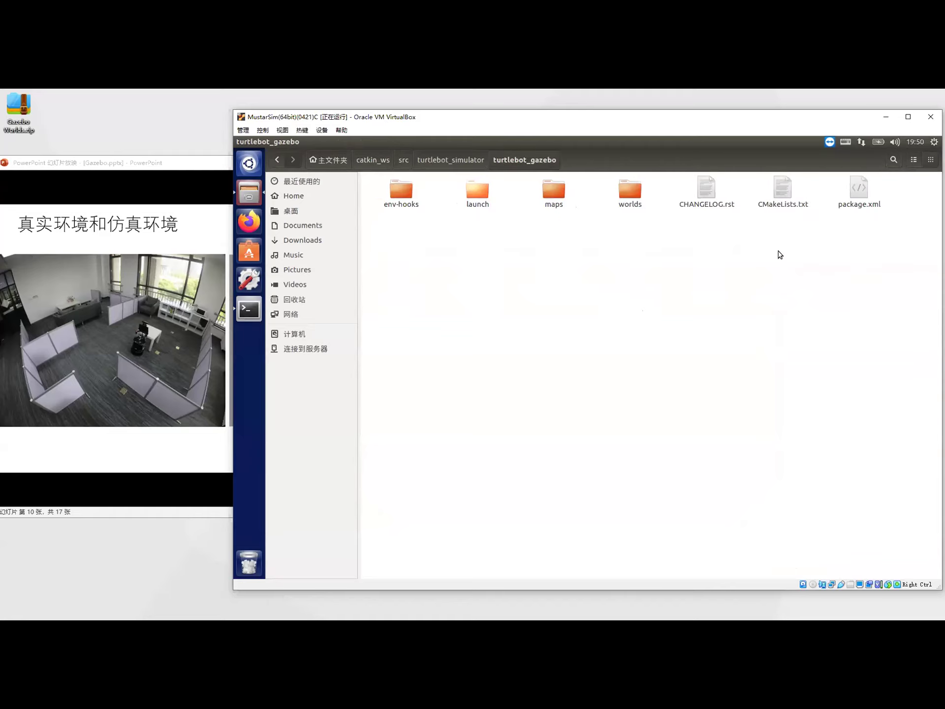
pyautogui.press('Return')
# Step: Delete Jupiter_Robot_Office.launch and MustarRoom_test.launch from the launch folder
pyautogui.click(792, 212)
pyautogui.click(785, 239)
pyautogui.moveTo(738, 254); pyautogui.dragTo(627, 211)
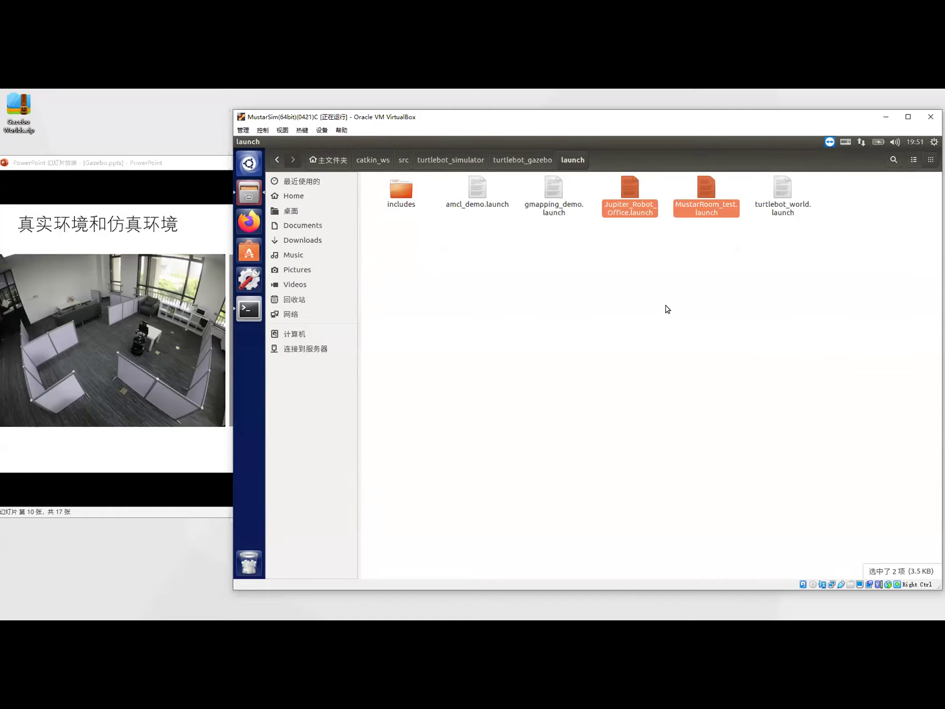
pyautogui.press('Delete')
# Step: Duplicate turtlebot_world.launch in the same folder and rename the copy as Jupiter_Robot.launch
pyautogui.click(647, 212)
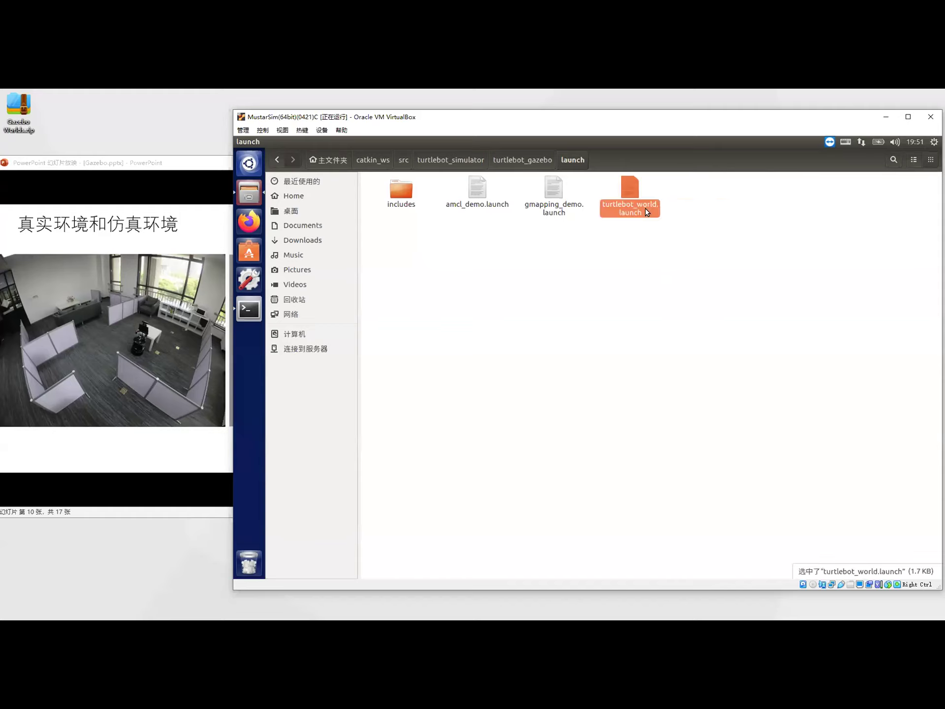
pyautogui.hotkey('ctrl', 'c')
pyautogui.hotkey('ctrl', 'v')
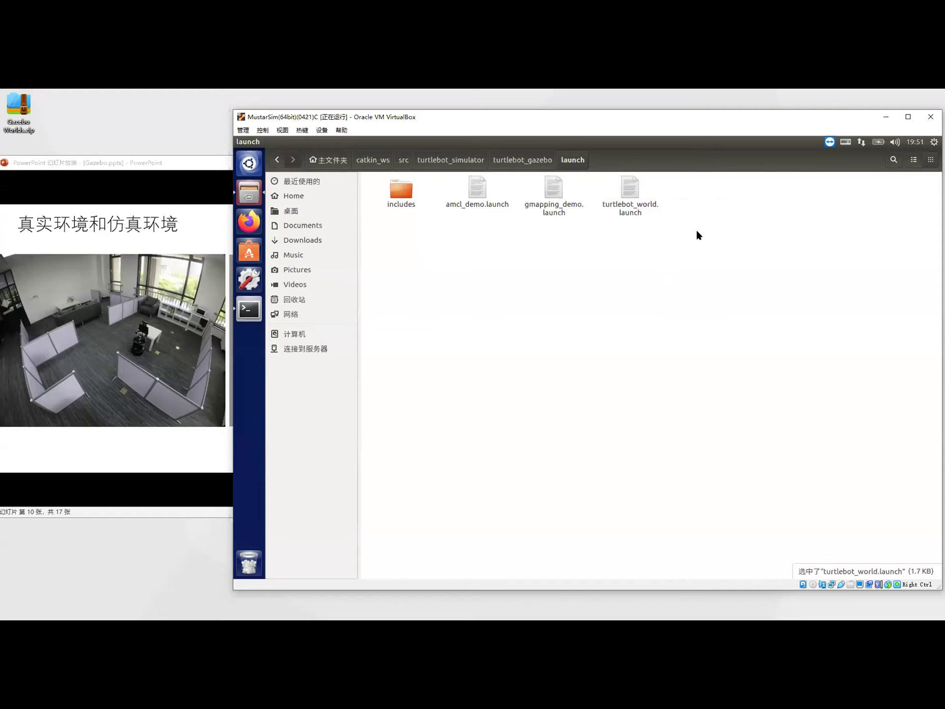
pyautogui.hotkey('shift', 'F10')
pyautogui.click(717, 329)
pyautogui.write('Jupiter_.launch')
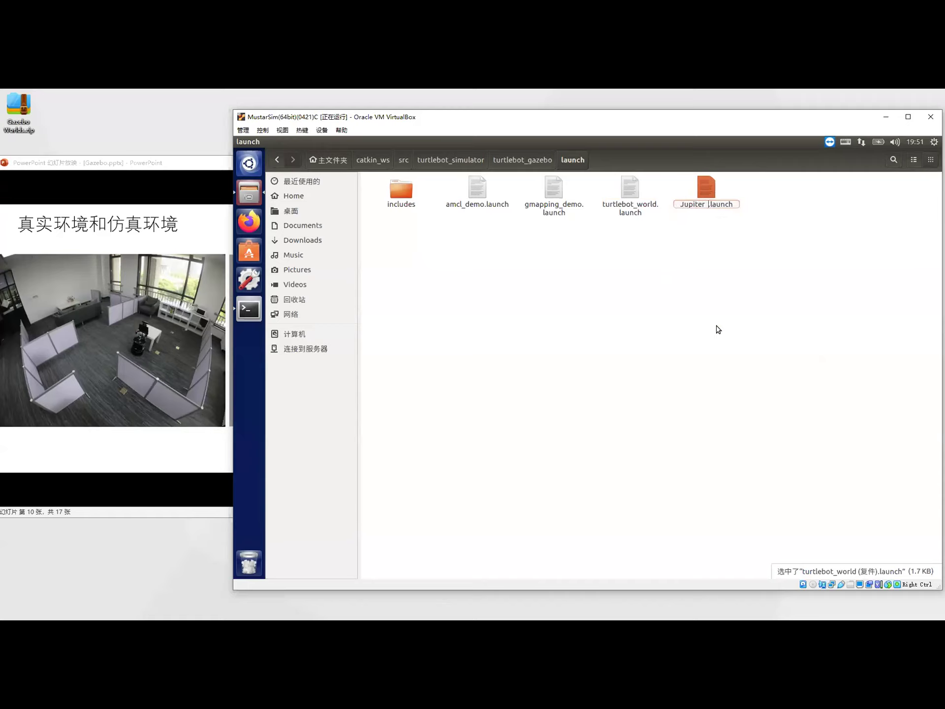
pyautogui.write(' Robot')
pyautogui.click(574, 355)
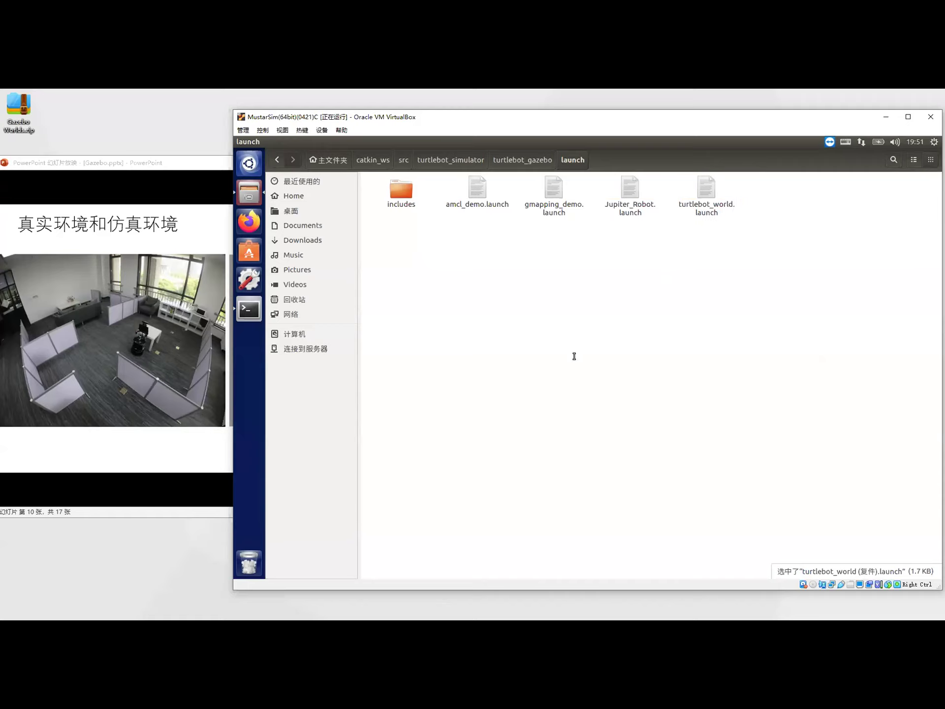
# Step: Set the world_name value in Jupiter_Robot.launch to /home/mustar/worlds/Jupiter_Robot_Office.world, save the file, and close the editor and file manager
pyautogui.press('Return')
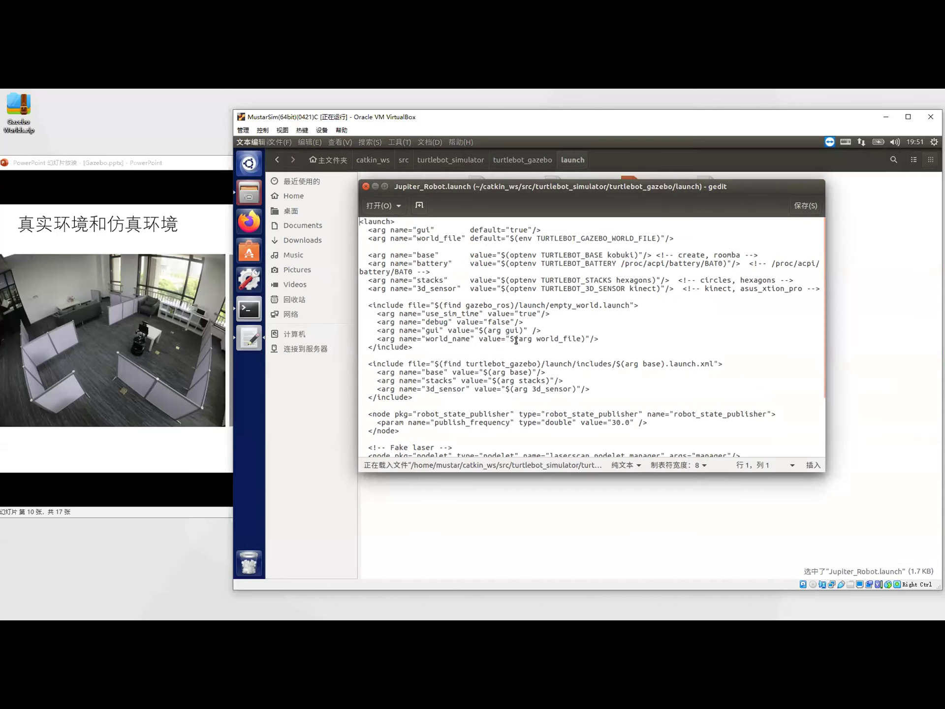
pyautogui.moveTo(512, 338); pyautogui.dragTo(586, 338)
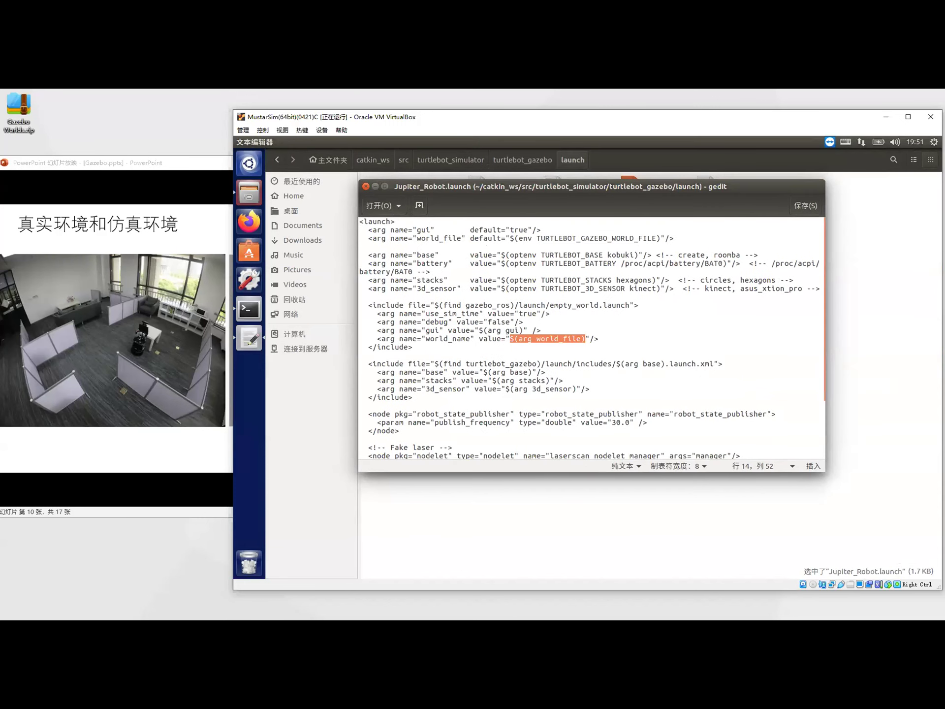
pyautogui.write('/home/mustar/')
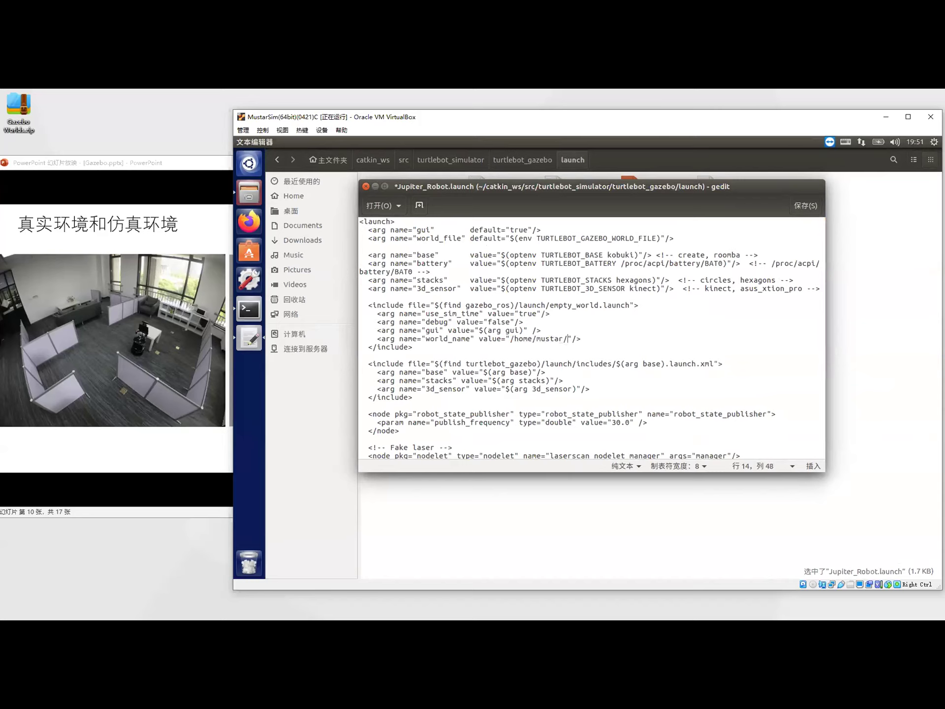
pyautogui.write('worlds/Jupiter_Robot_Office.world')
pyautogui.click(806, 206)
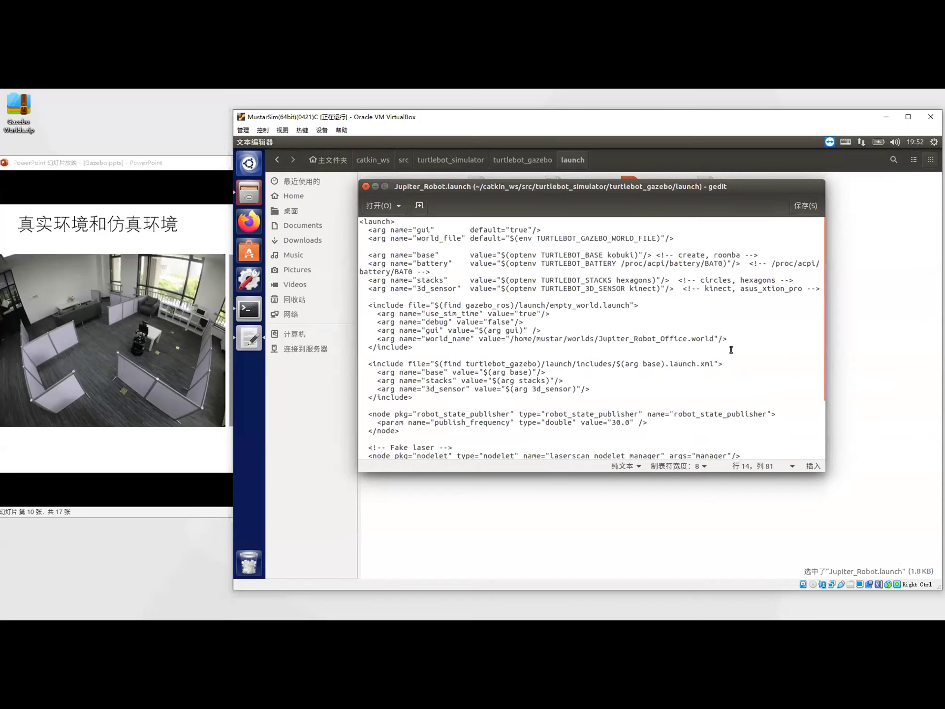
pyautogui.click(367, 187)
pyautogui.click(240, 142)
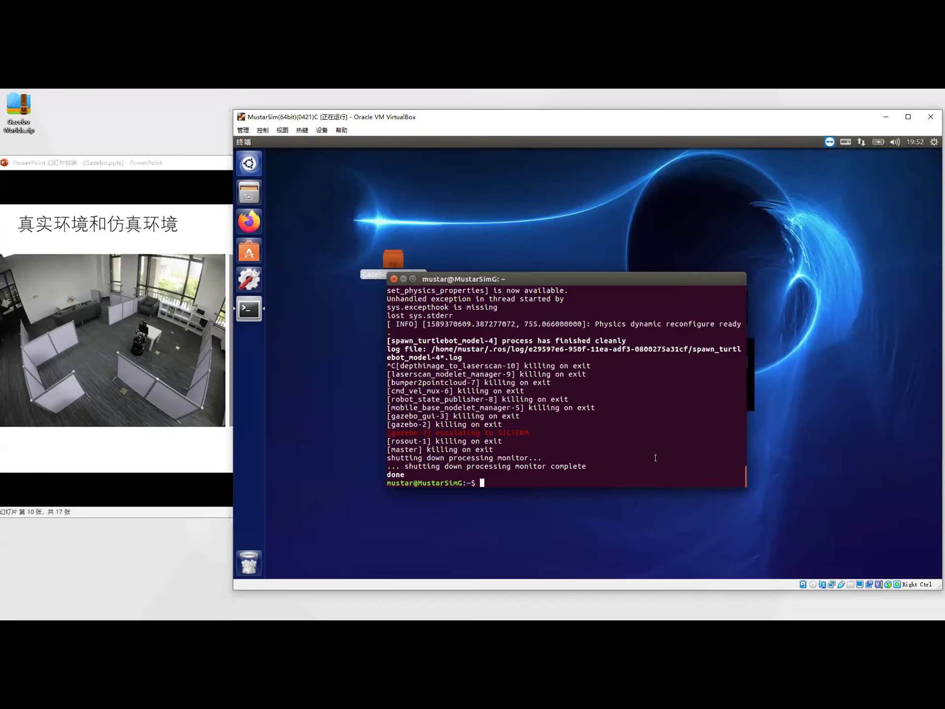
# Step: Run roslaunch turtlebot_gazebo Jupiter_Robot.launch in the terminal to start the office simulation
pyautogui.write('rolsaun')
pyautogui.press('Right')
pyautogui.press('Right')
pyautogui.press('Right')
pyautogui.press('Right')
pyautogui.press('Right')
pyautogui.press('Right')
pyautogui.press('Right')
pyautogui.press('BackSpace')
pyautogui.press('BackSpace')
pyautogui.press('BackSpace')
pyautogui.press('BackSpace')
pyautogui.press('BackSpace')
pyautogui.write('sl')
pyautogui.press('Tab')
pyautogui.write('turt')
pyautogui.press('BackSpace')
pyautogui.write('rtlebot_g')
pyautogui.press('Tab')
pyautogui.write('J')
pyautogui.press('Tab')
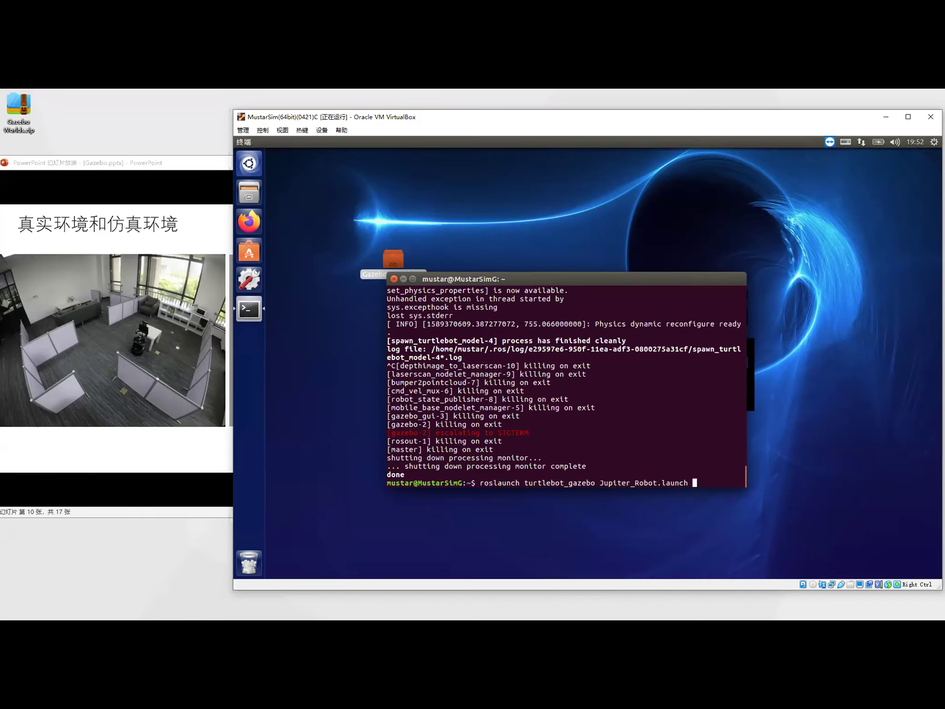
pyautogui.press('Return')
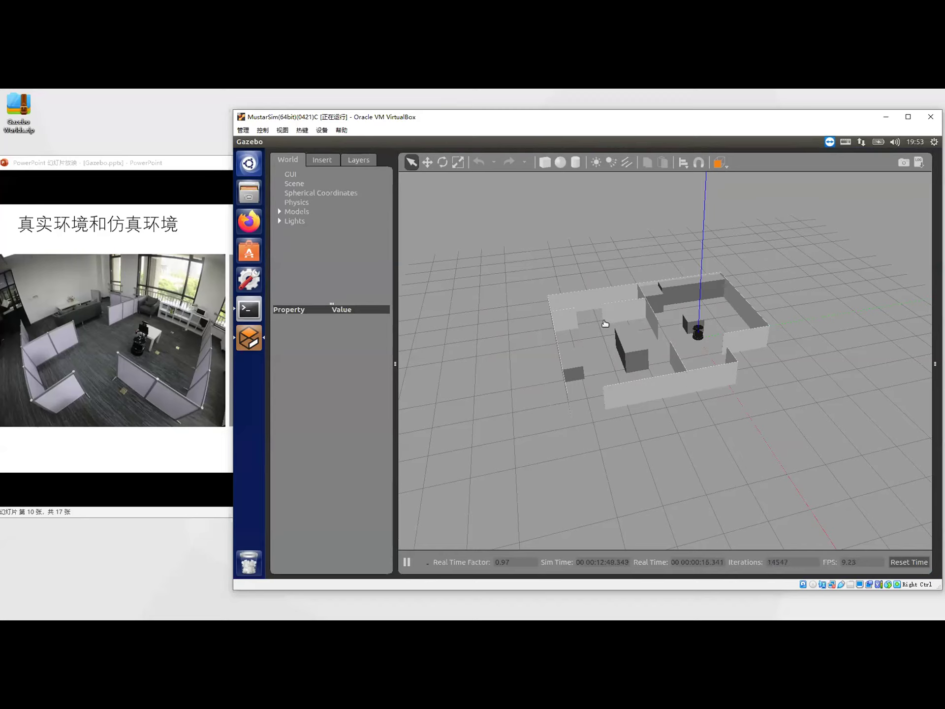
# Step: Insert a Jupiter Robot Wall model against the open front of the office and delete it again
pyautogui.click(321, 159)
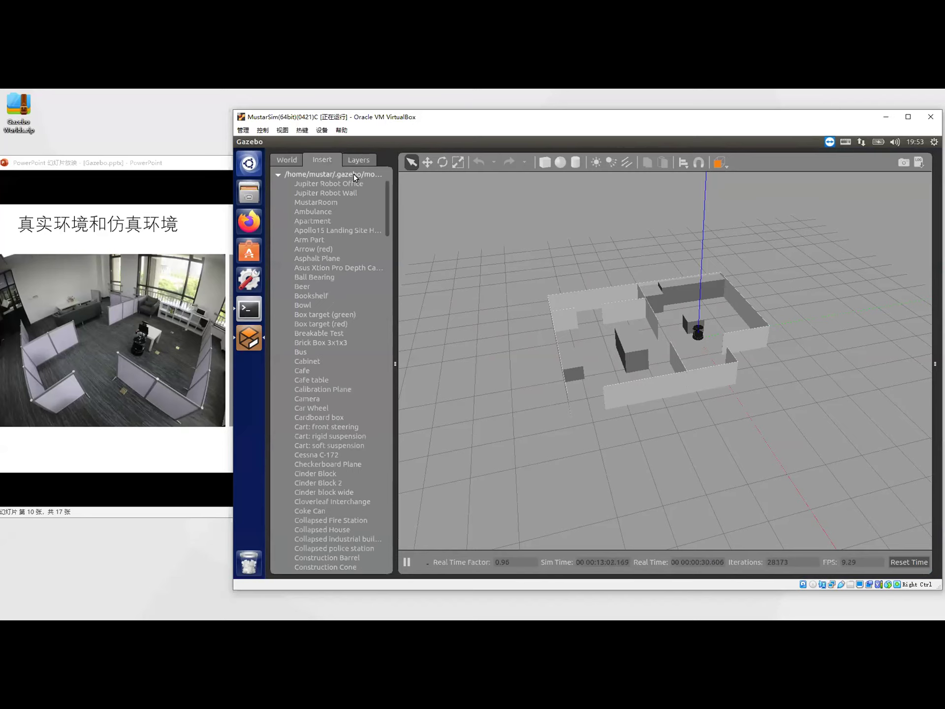
pyautogui.click(338, 184)
pyautogui.click(545, 163)
pyautogui.click(350, 192)
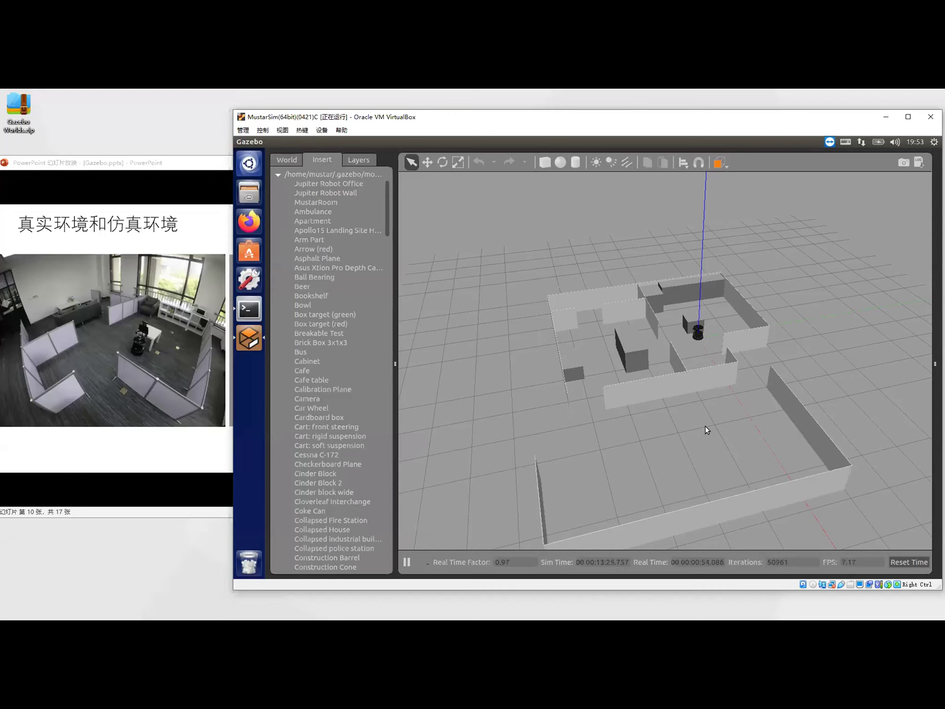
pyautogui.click(690, 403)
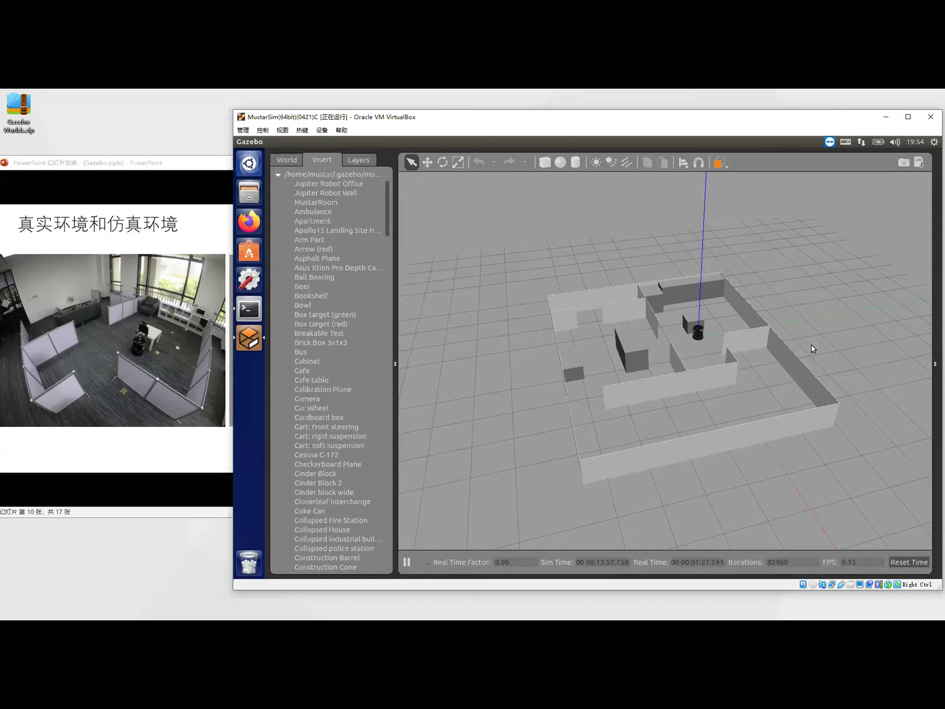
pyautogui.click(805, 371)
pyautogui.press('Delete')
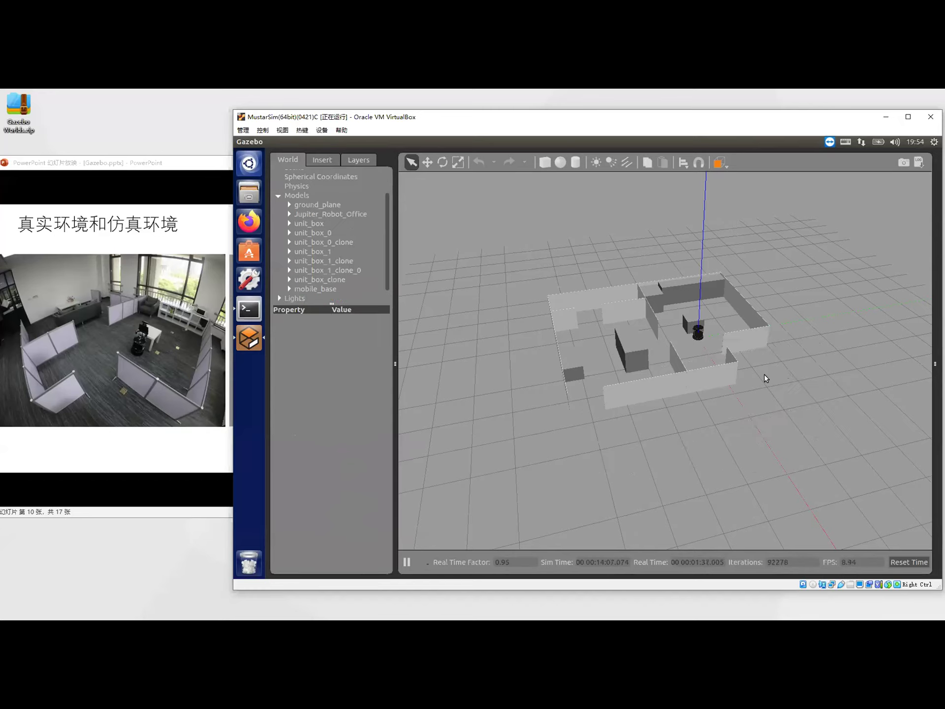
# Step: Run roslaunch turtlebot_gazebo gmapping_demo.launch in a second terminal tab
pyautogui.scroll(3, 766, 378)
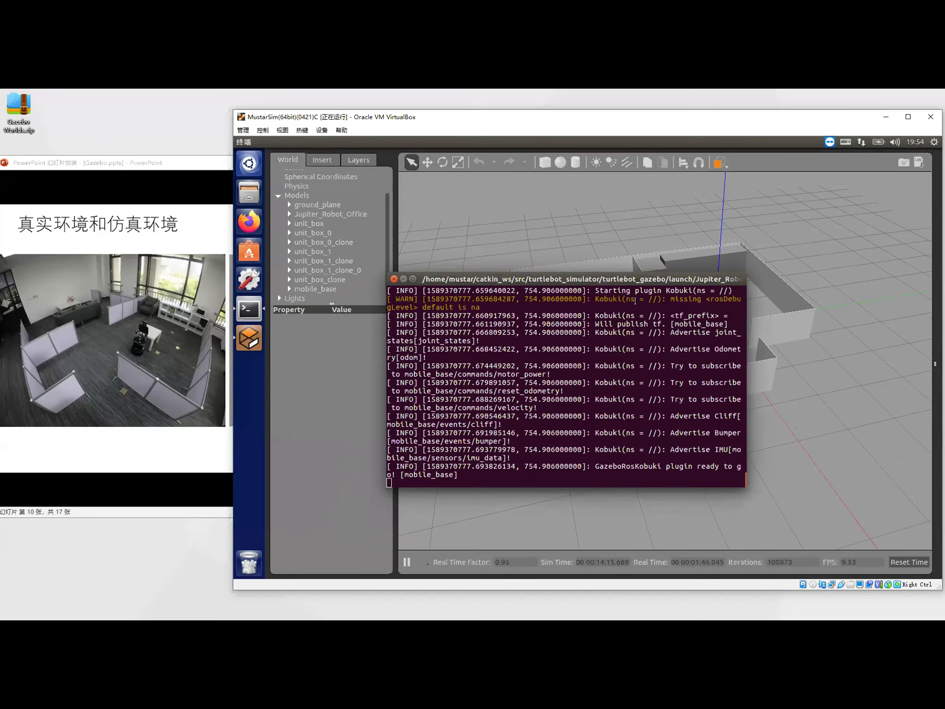
pyautogui.hotkey('ctrl', 'shift', 't')
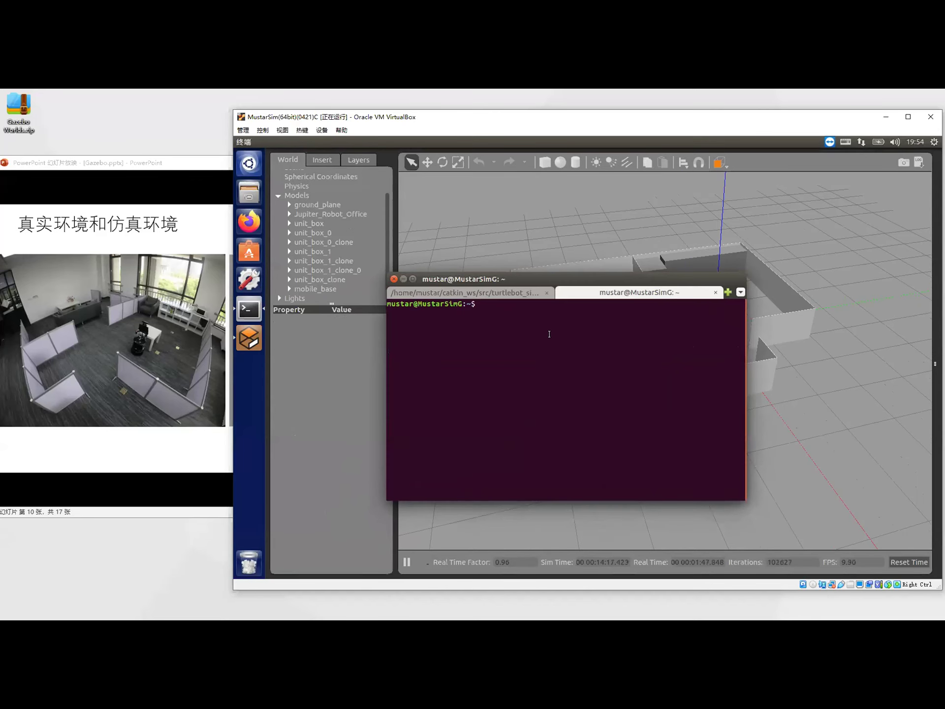
pyautogui.write('roslaunch tut')
pyautogui.write('tlebot_gazebo g')
pyautogui.press('Tab')
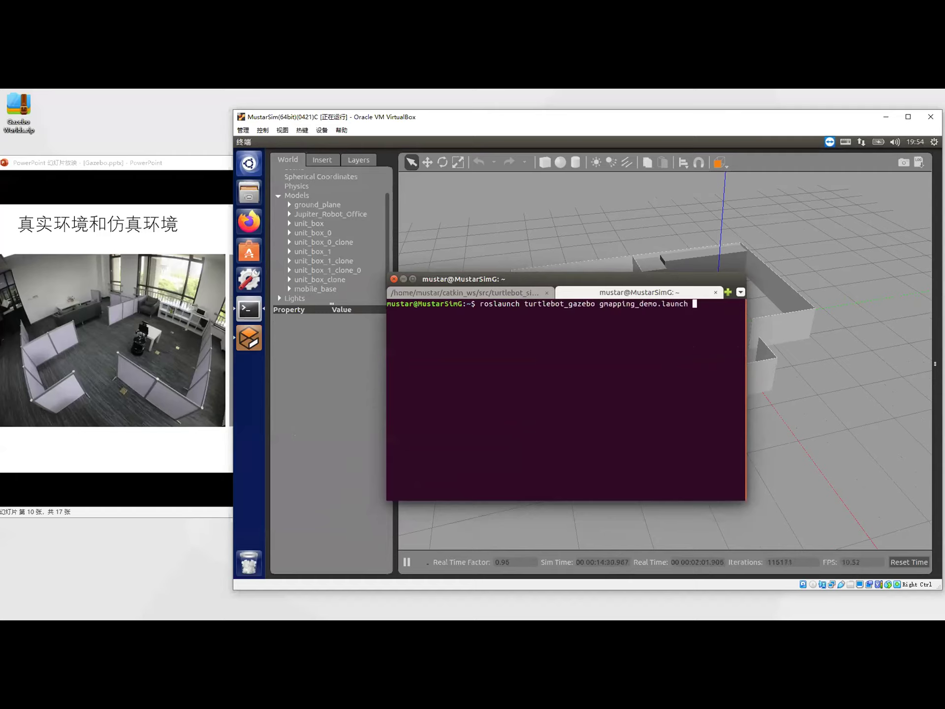
pyautogui.press('Return')
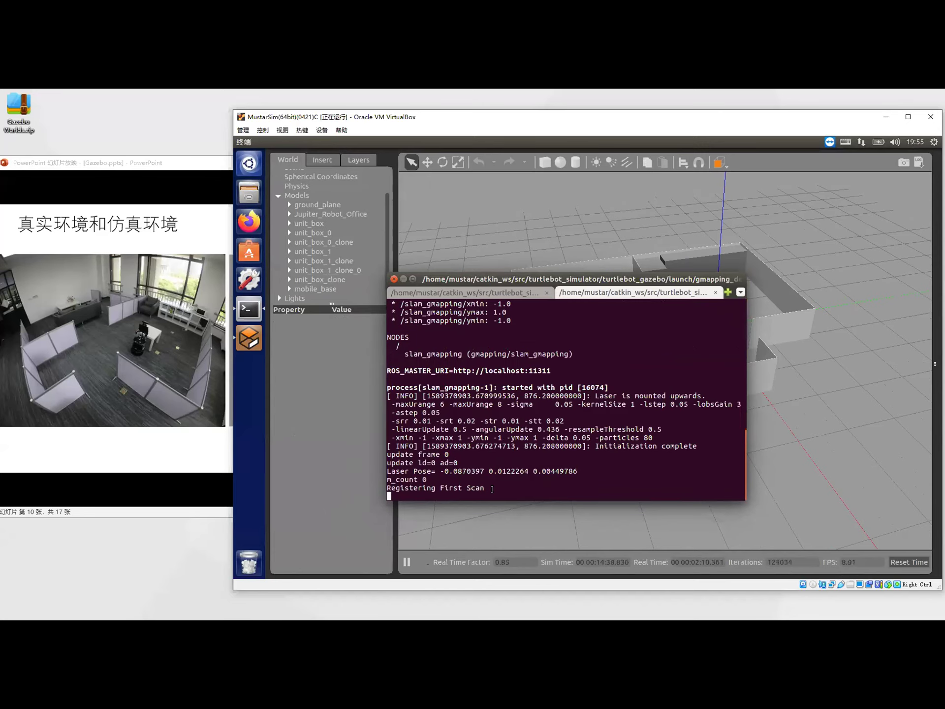
# Step: Run roslaunch turtlebot_rviz_launchers view_navigation.launch in a third terminal tab to open RViz
pyautogui.click(728, 292)
pyautogui.write('roslaunch ')
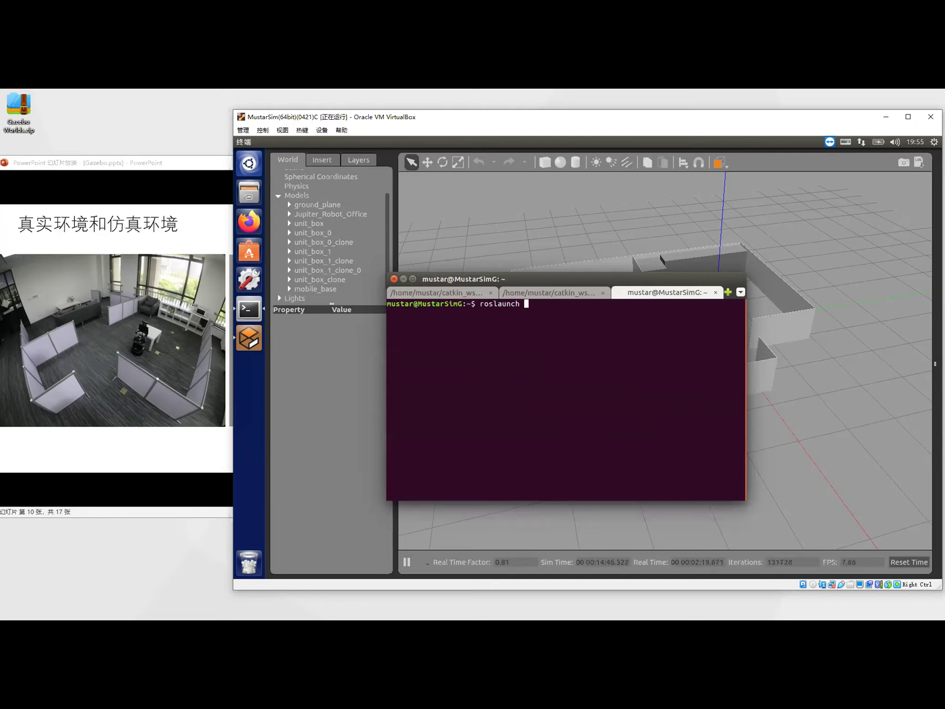
pyautogui.write('turtlebot_rviz_launchers view_navigation.')
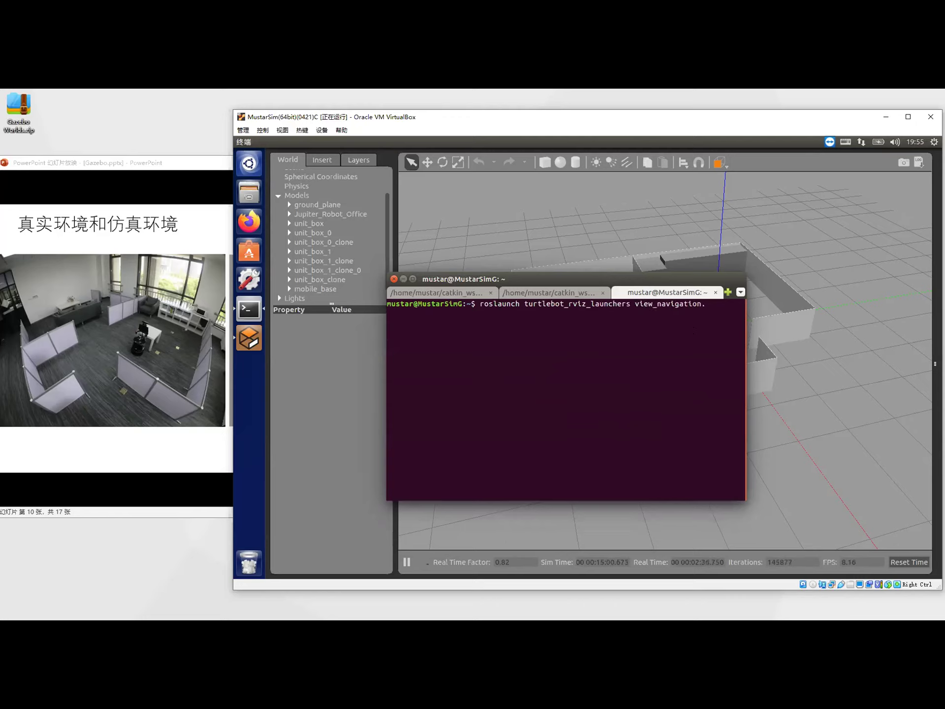
pyautogui.press('Tab')
pyautogui.press('Return')
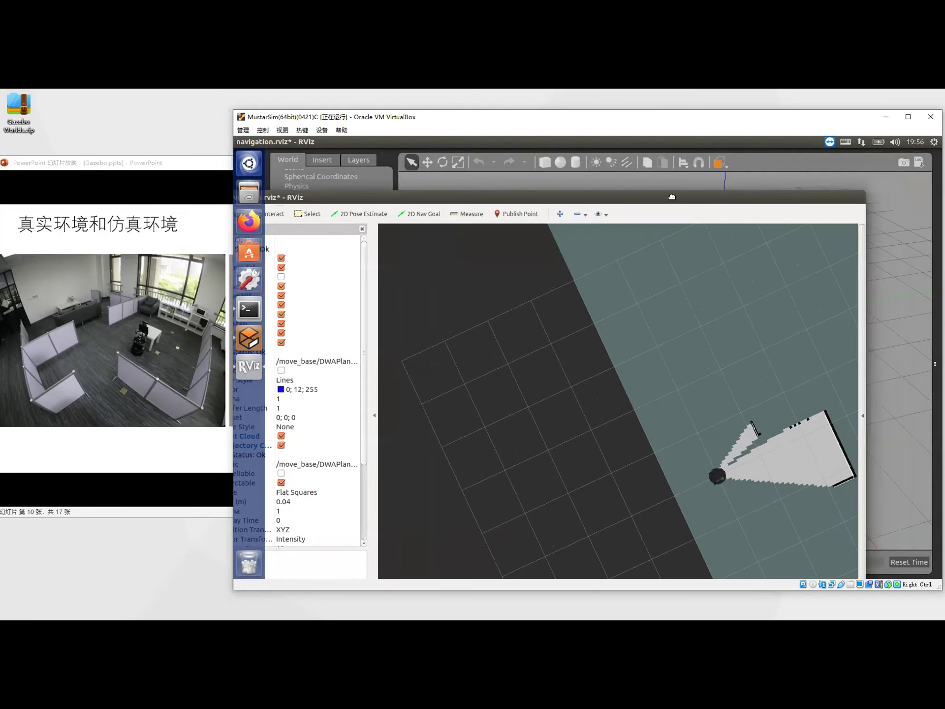
# Step: Set the Costmap topic of the Local Map display group to /map
pyautogui.moveTo(672, 197); pyautogui.dragTo(694, 184)
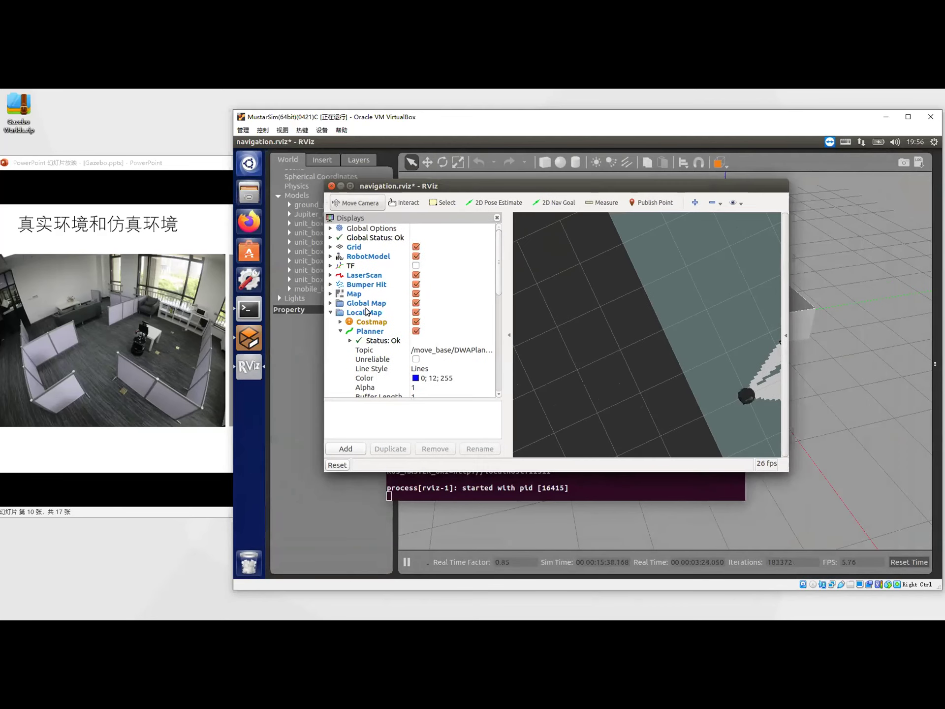
pyautogui.click(340, 322)
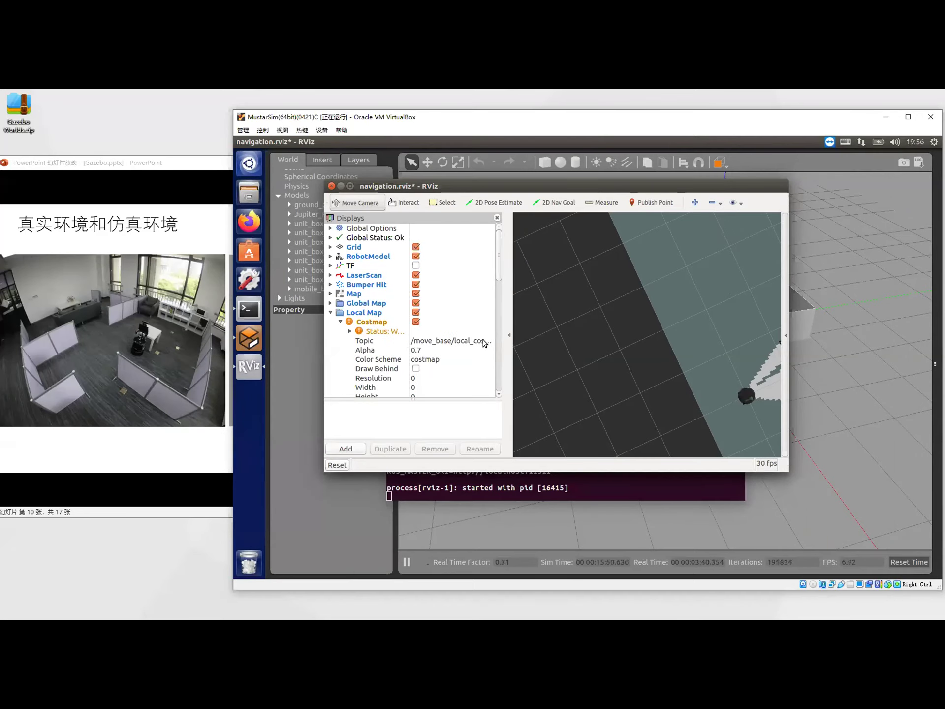
pyautogui.click(484, 341)
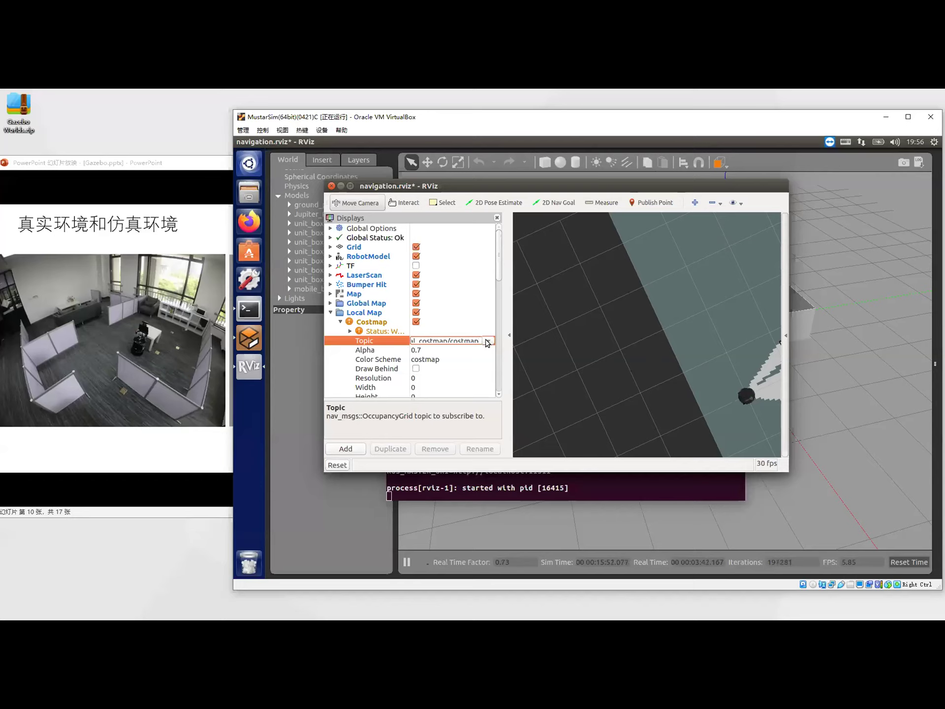
pyautogui.click(463, 360)
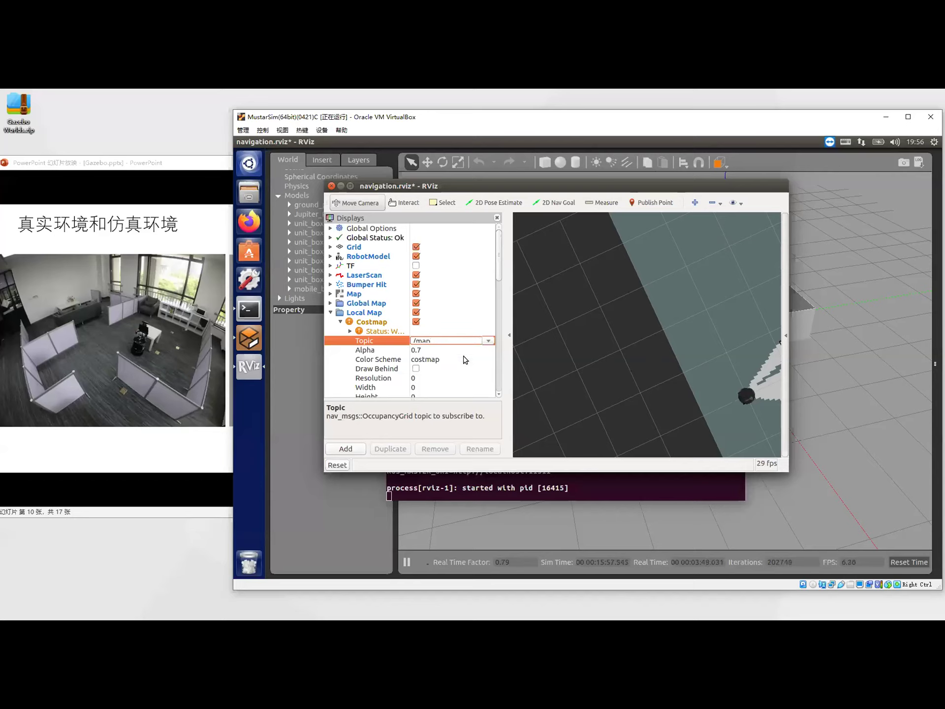
pyautogui.press('Tab')
pyautogui.press('Tab')
pyautogui.click(334, 311)
# Step: Set the Costmap topic of the Global Map display group to /map
pyautogui.click(330, 303)
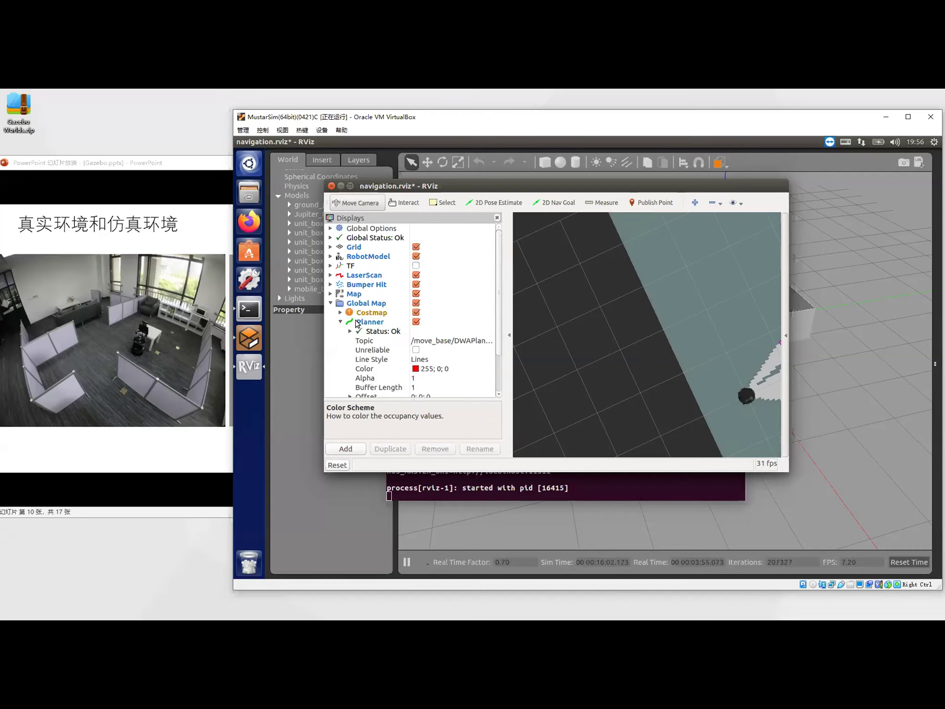
pyautogui.click(463, 333)
pyautogui.click(488, 331)
pyautogui.click(463, 334)
pyautogui.click(340, 313)
pyautogui.click(330, 302)
# Step: Hide the RViz display settings and shrink its window so the map and the Gazebo office can be seen side by side
pyautogui.click(509, 336)
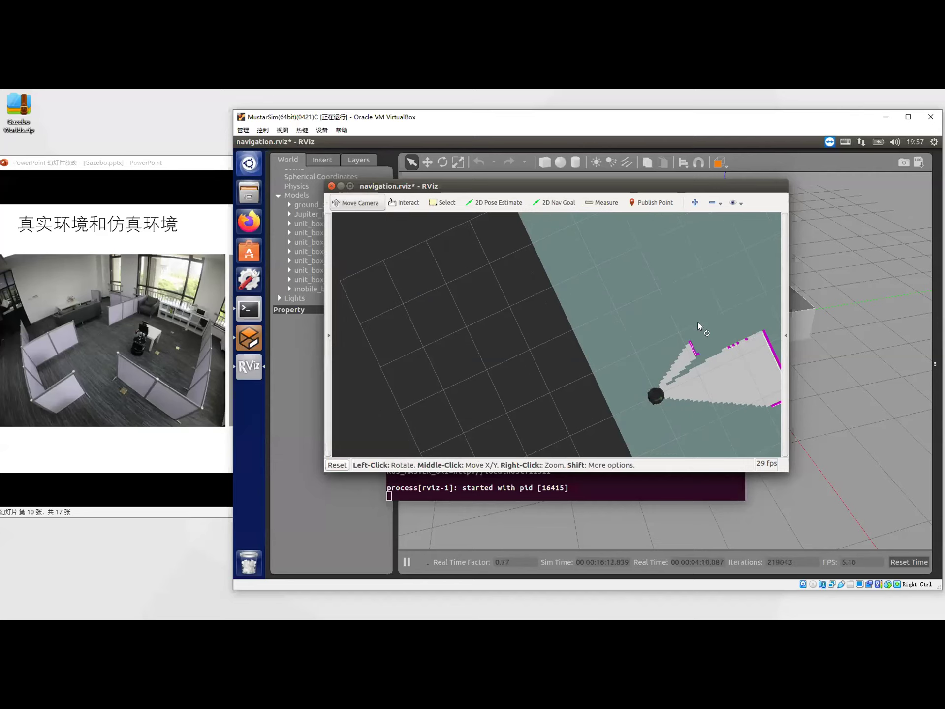
pyautogui.keyDown('shift'); pyautogui.moveTo(734, 295); pyautogui.dragTo(635, 331); pyautogui.keyUp('shift')
pyautogui.moveTo(476, 249); pyautogui.dragTo(465, 253)
pyautogui.scroll(1, 465, 253)
pyautogui.scroll(-3, 556, 345)
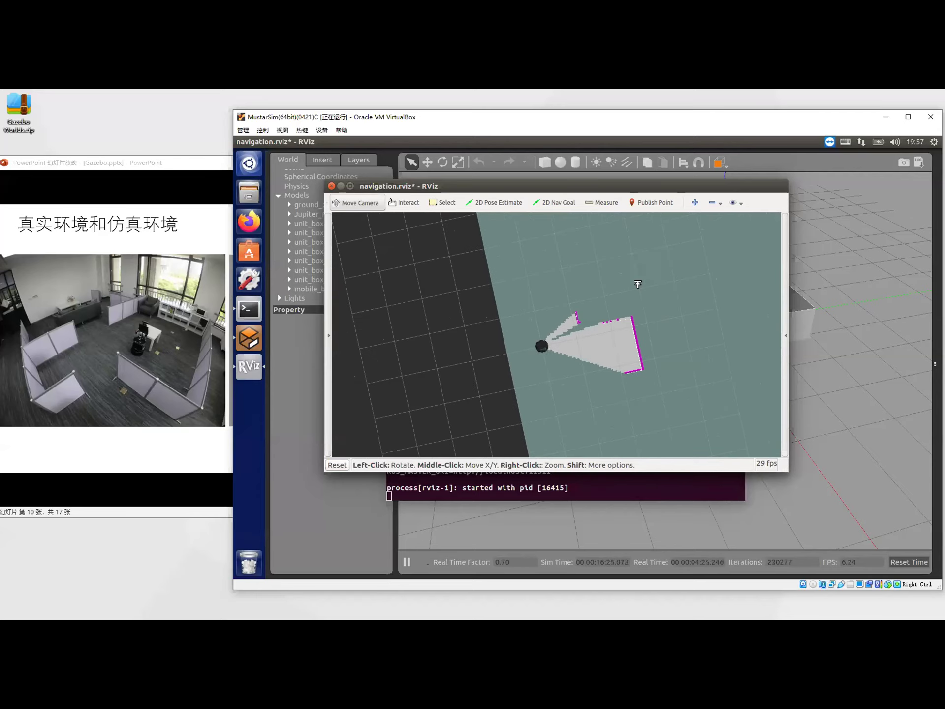
pyautogui.scroll(-5, 626, 344)
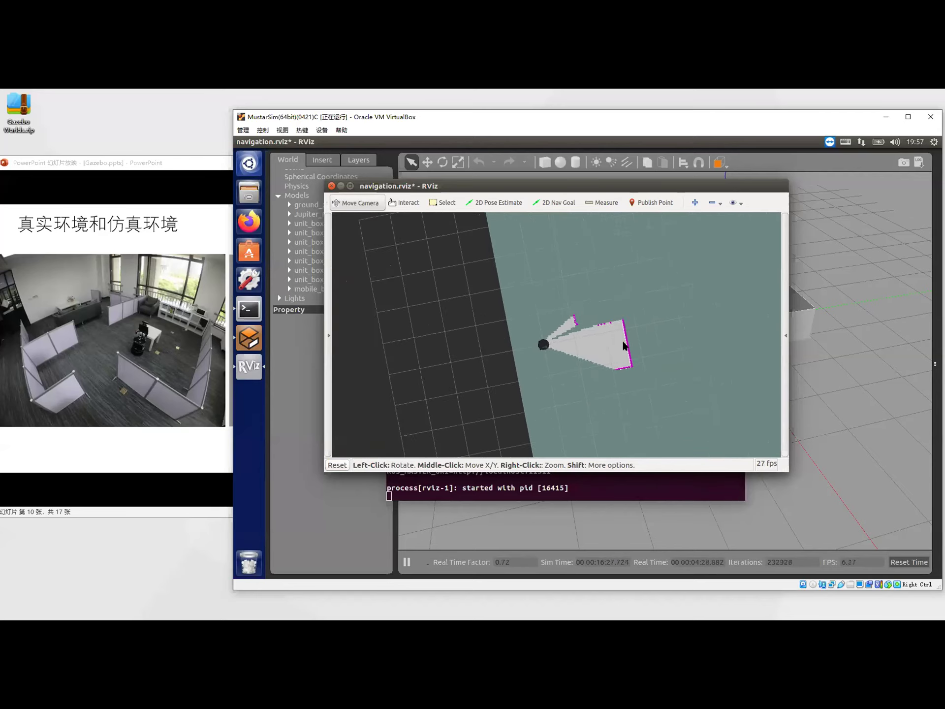
pyautogui.keyDown('alt'); pyautogui.moveTo(570, 373); pyautogui.dragTo(709, 449); pyautogui.keyUp('alt')
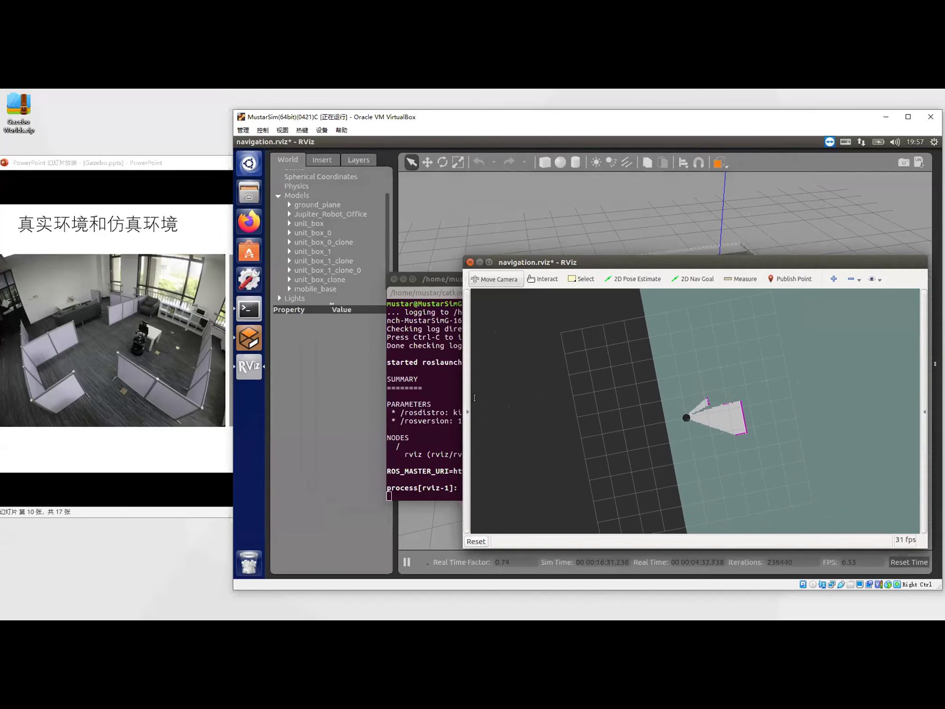
pyautogui.moveTo(927, 547); pyautogui.dragTo(754, 578)
pyautogui.keyDown('alt'); pyautogui.moveTo(474, 398); pyautogui.dragTo(648, 524); pyautogui.keyUp('alt')
# Step: Run roslaunch turtlebot_teleop keyboard_teleop.launch in a fourth terminal tab to control the robot
pyautogui.keyDown('alt'); pyautogui.moveTo(542, 400); pyautogui.dragTo(477, 408); pyautogui.keyUp('alt')
pyautogui.hotkey('ctrl', 'shift', 't')
pyautogui.write('ros')
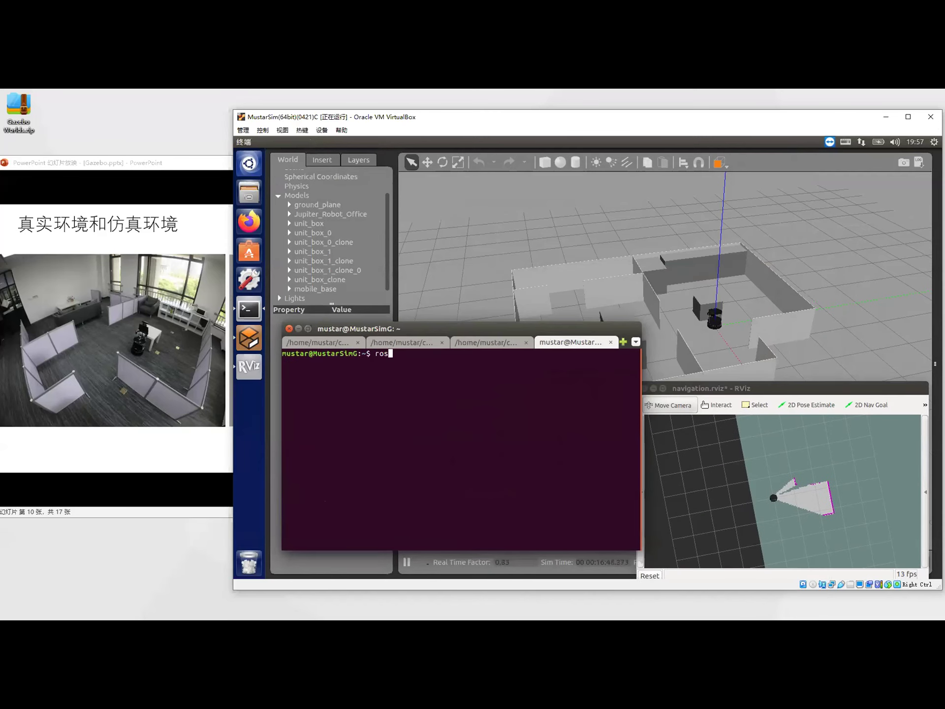
pyautogui.write('launch tut')
pyautogui.write('tlebot_teleop ke')
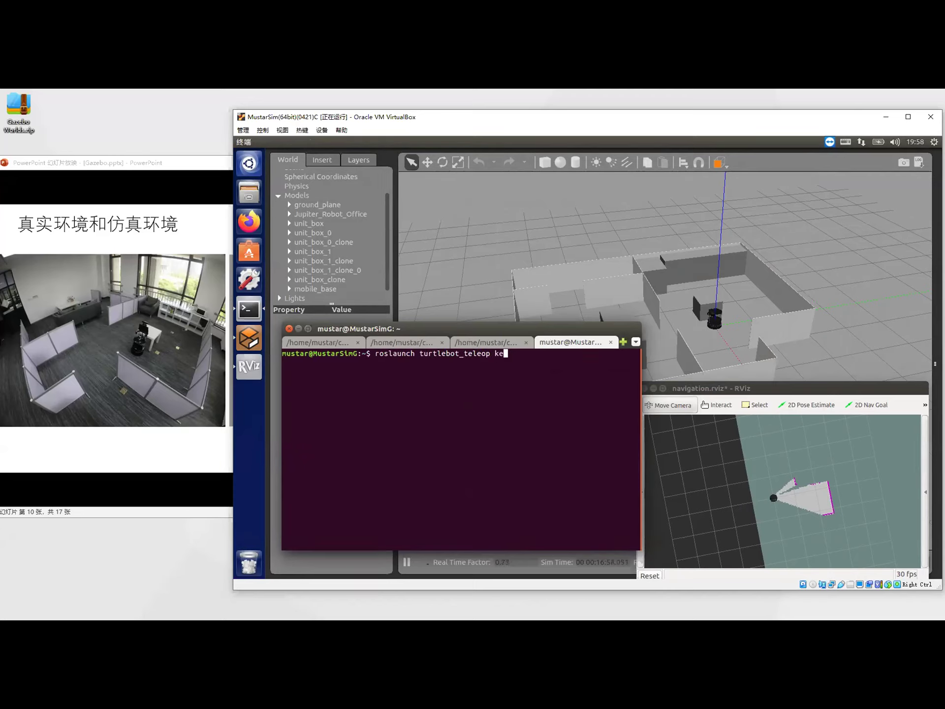
pyautogui.write('y')
pyautogui.press('Tab')
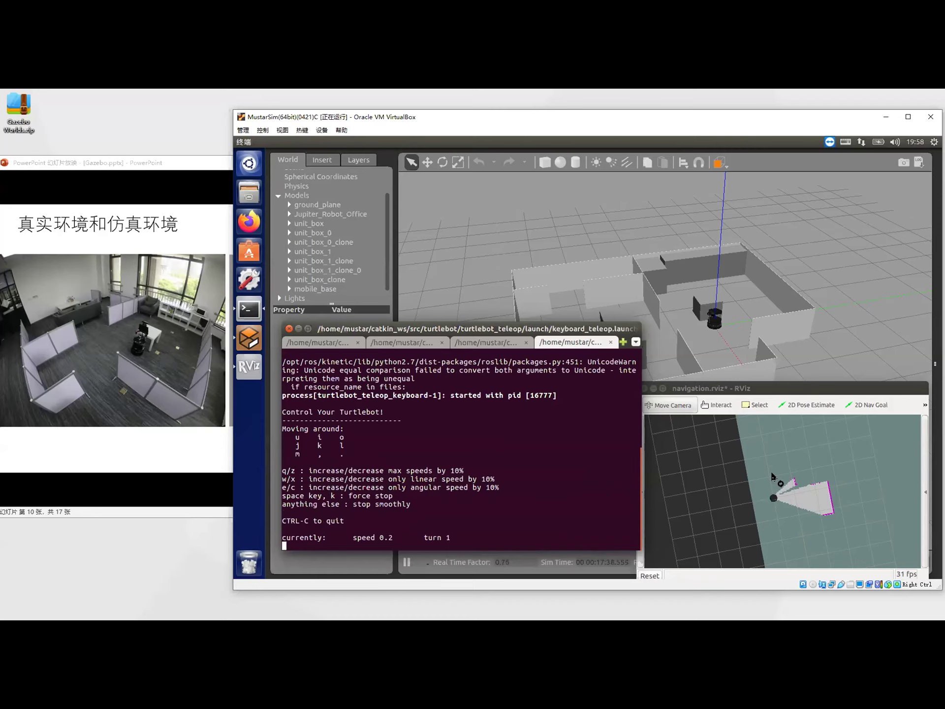
# Step: Shrink the teleop terminal and move it aside so it covers neither the Gazebo office nor the RViz map
pyautogui.click(772, 474)
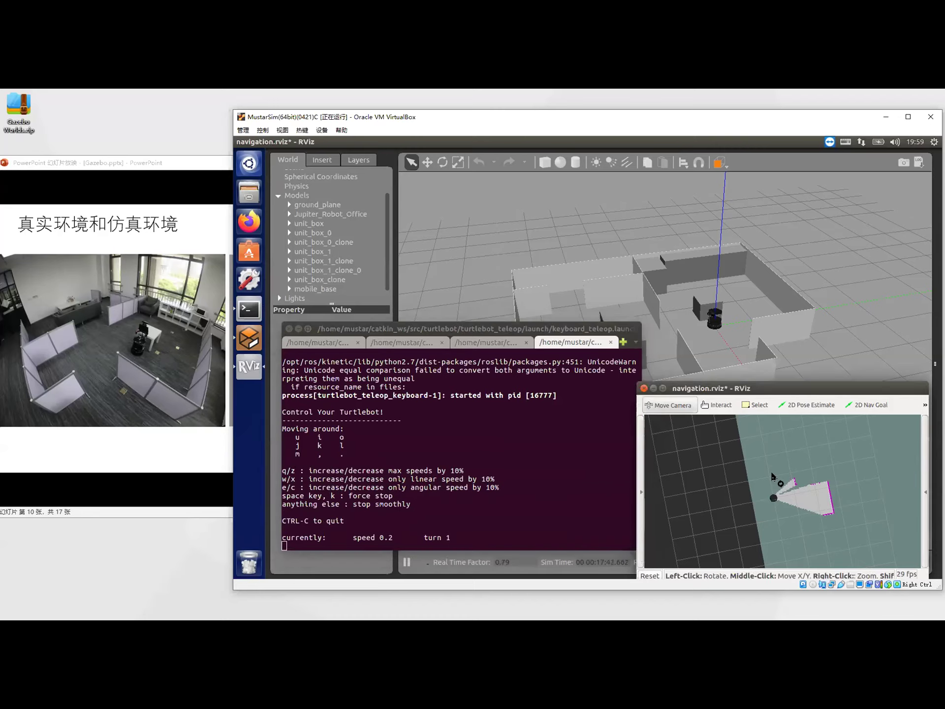
pyautogui.click(385, 446)
pyautogui.moveTo(641, 324); pyautogui.dragTo(334, 468)
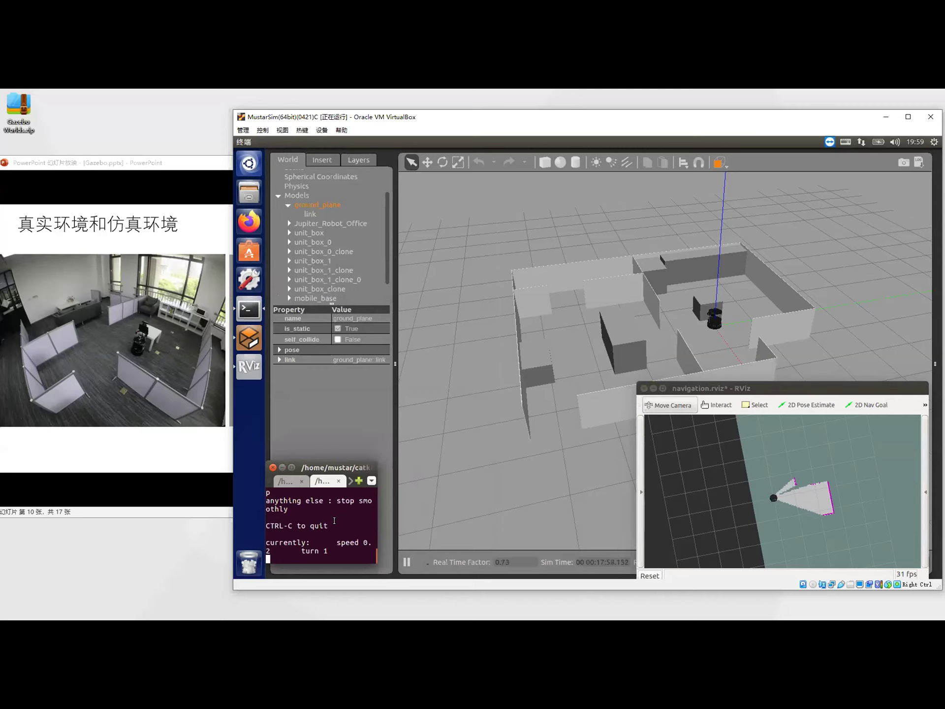
# Step: Drive the robot by keyboard teleop through the office rooms, around the boxes and into the narrow side room, to scan the map
pyautogui.press('u')
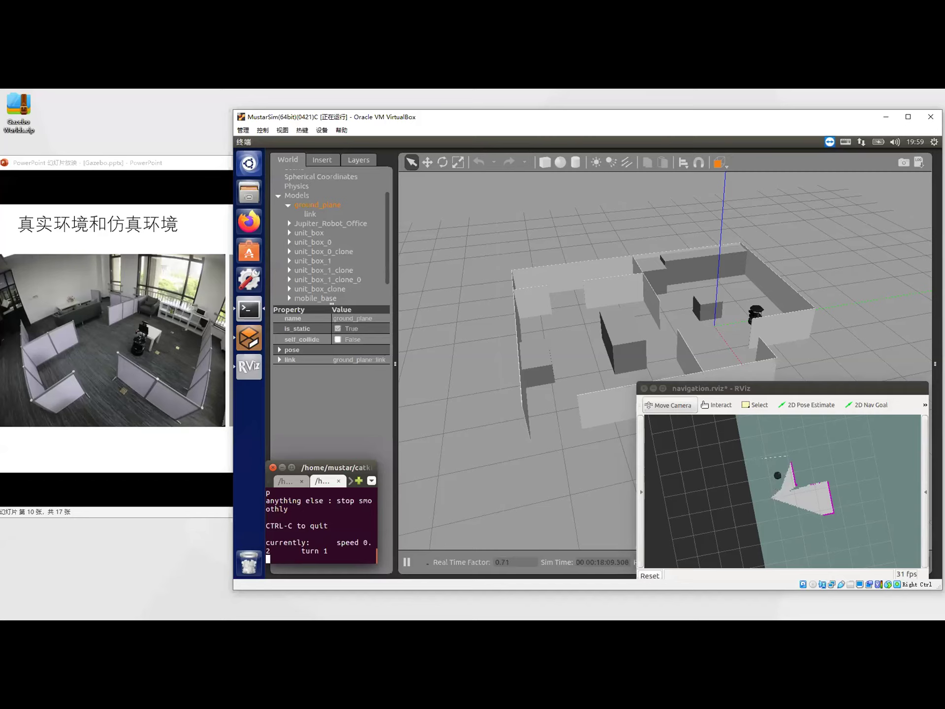
pyautogui.press('i')
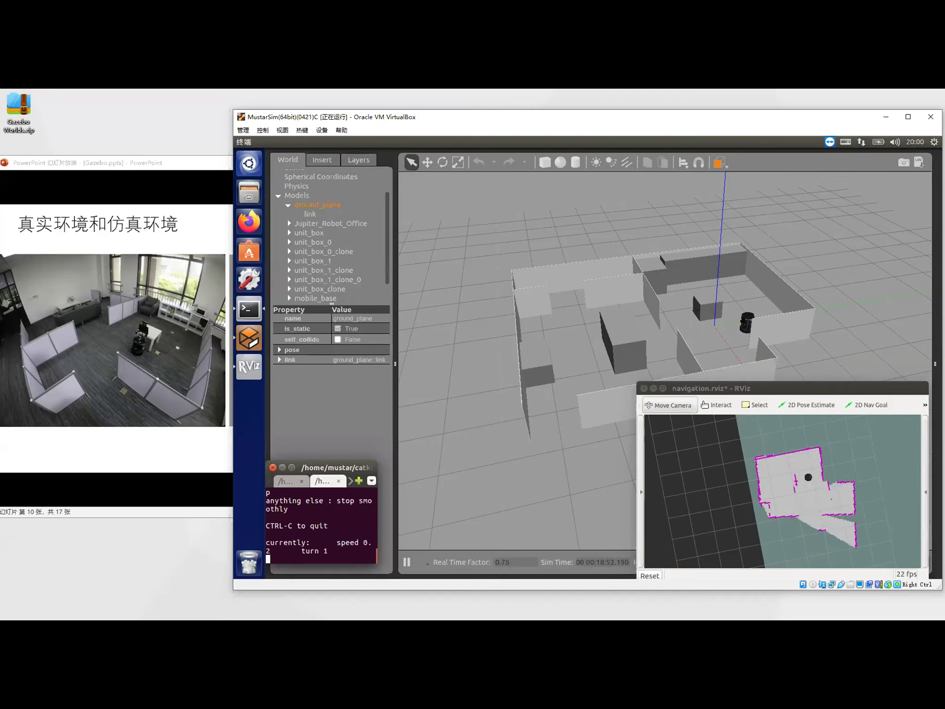
pyautogui.press('j')
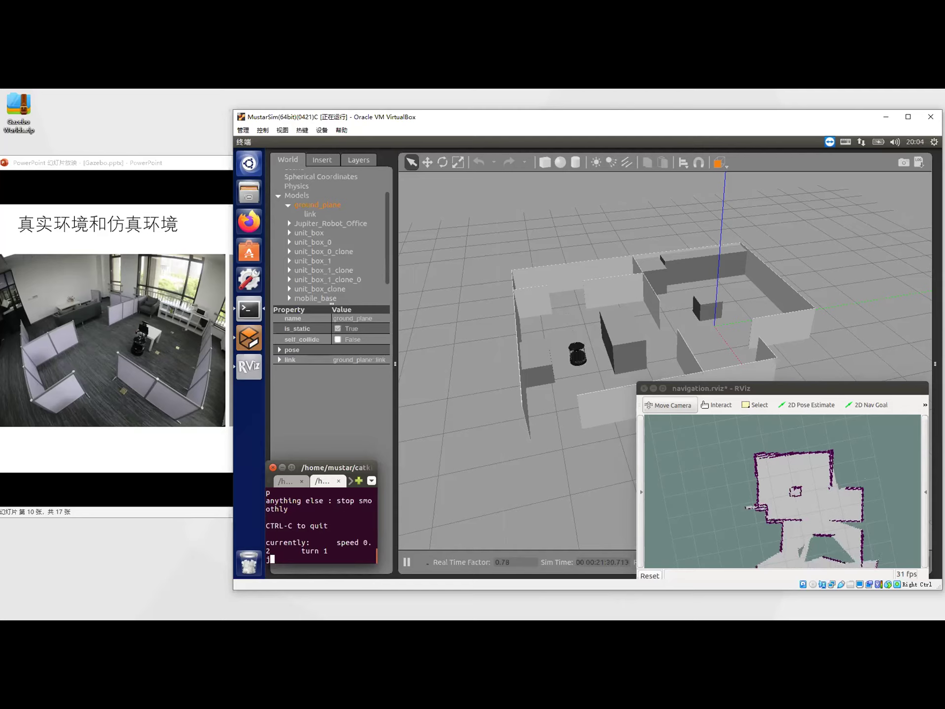
pyautogui.keyDown('shift'); pyautogui.moveTo(816, 466); pyautogui.dragTo(792, 410); pyautogui.keyUp('shift')
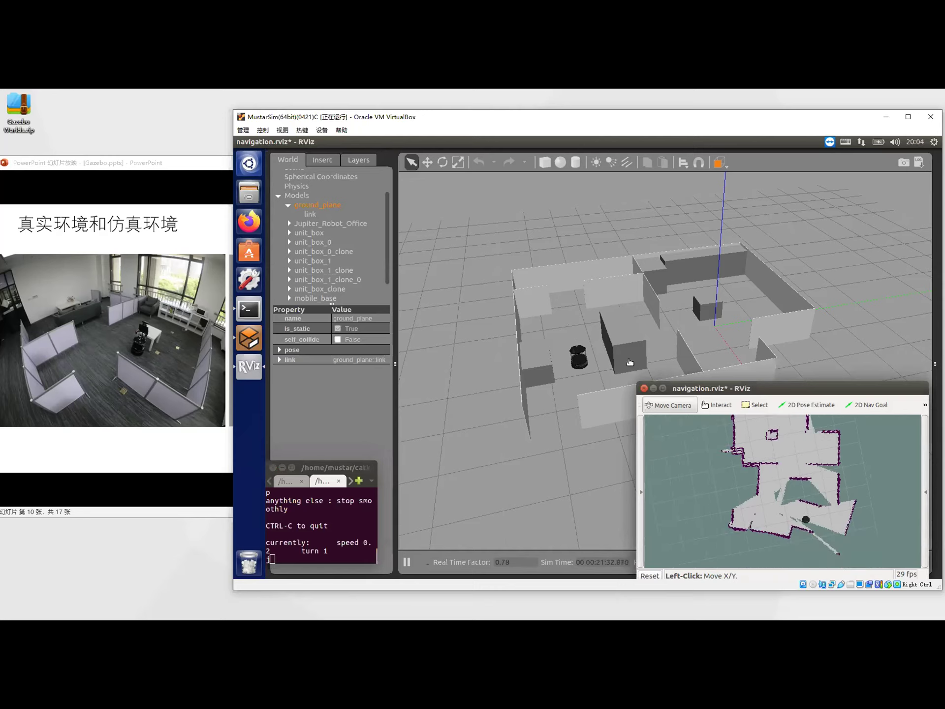
pyautogui.click(320, 517)
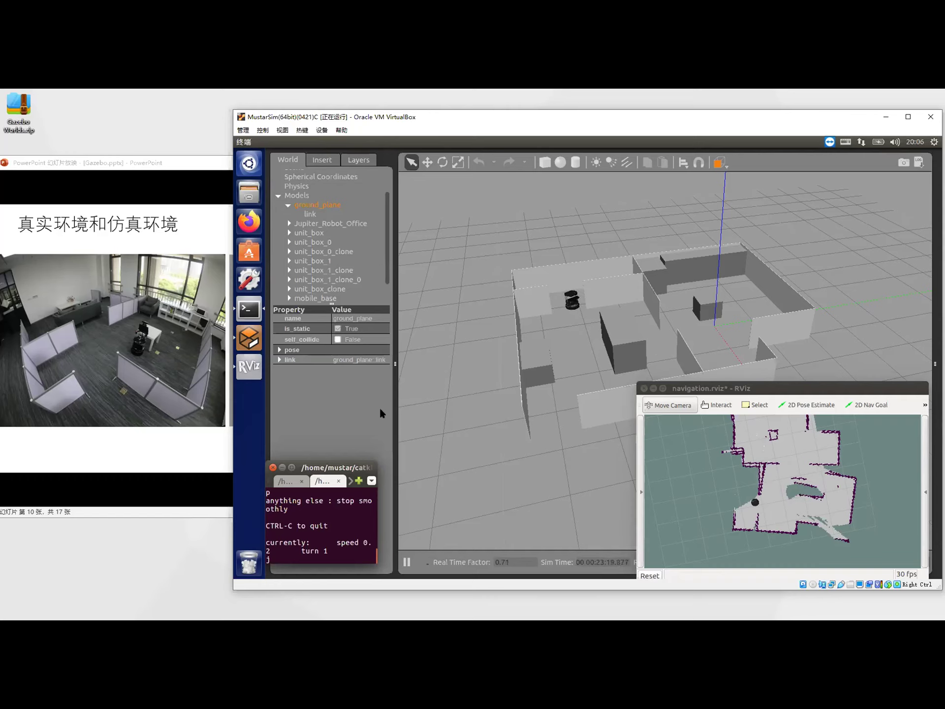
pyautogui.moveTo(494, 342)
pyautogui.mouseDown()
pyautogui.moveTo(514, 401)
pyautogui.moveTo(524, 371)
pyautogui.moveTo(604, 375)
pyautogui.moveTo(605, 389)
pyautogui.moveTo(606, 366)
pyautogui.mouseUp()
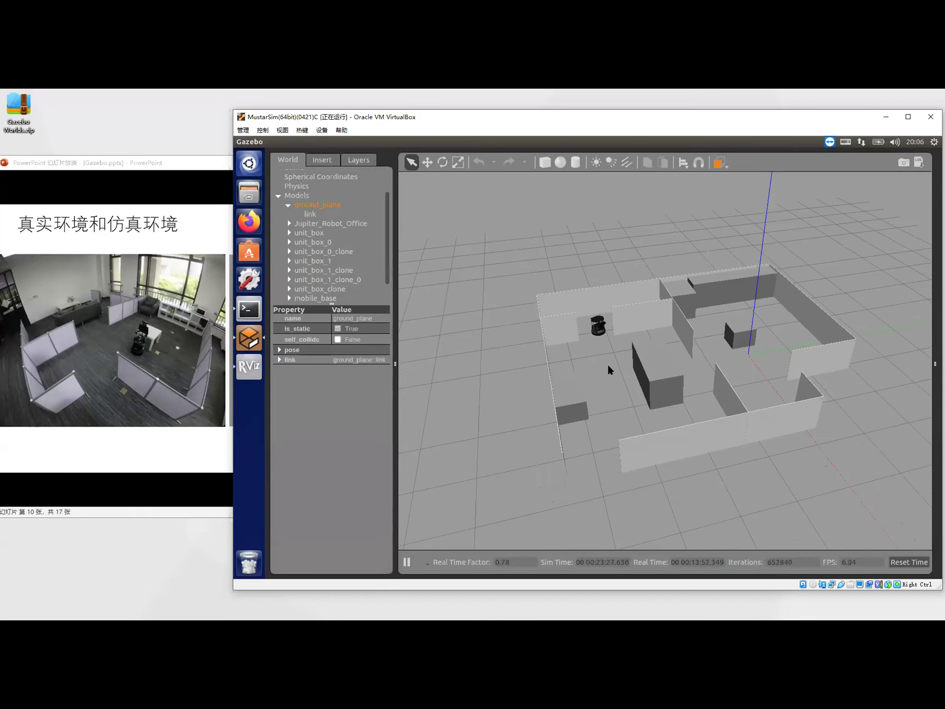
pyautogui.moveTo(612, 392)
pyautogui.mouseDown(button='middle')
pyautogui.moveTo(654, 420)
pyautogui.moveTo(751, 397)
pyautogui.moveTo(508, 283)
pyautogui.moveTo(546, 282)
pyautogui.mouseUp(button='middle')
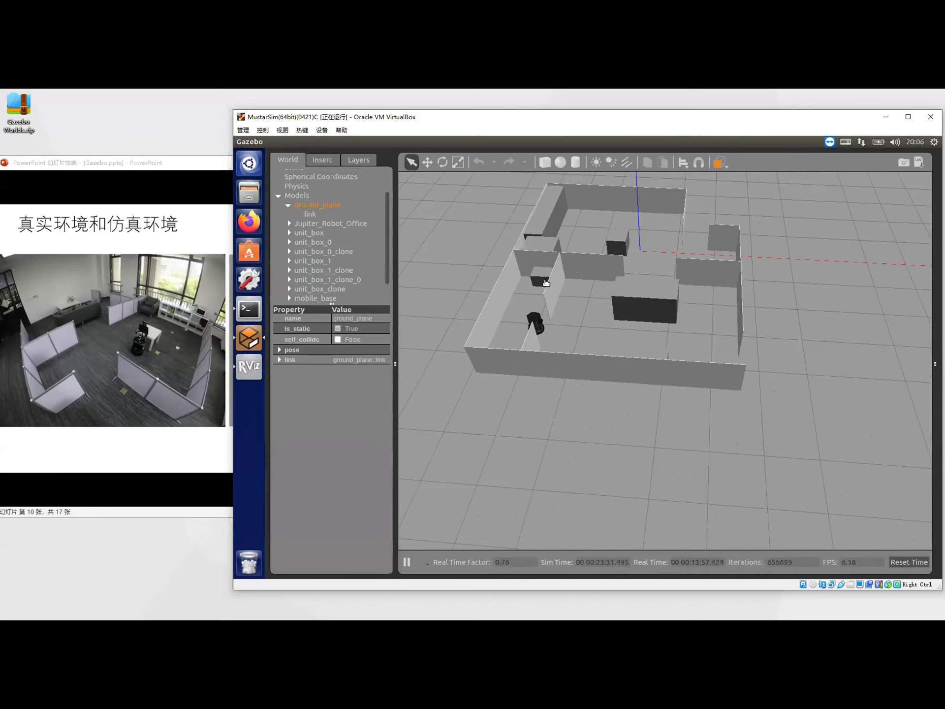
pyautogui.click(249, 307)
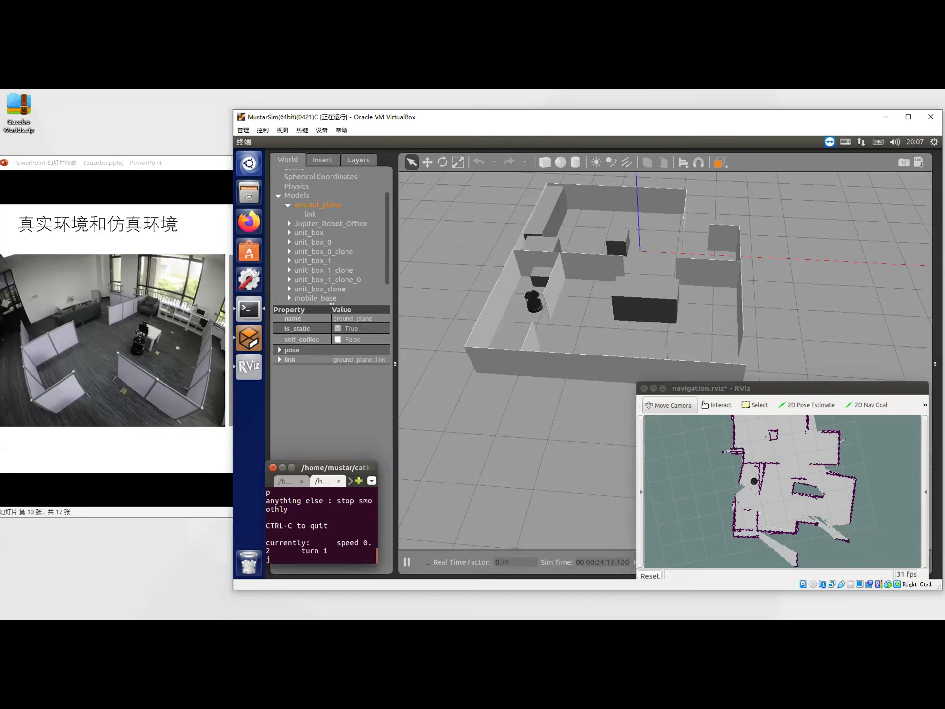
# Step: Save the scanned map from a new terminal tab with rosrun map_server map_saver -f /home/mustar/catkin_ws/maps/test
pyautogui.moveTo(335, 470); pyautogui.dragTo(451, 209)
pyautogui.moveTo(484, 301); pyautogui.dragTo(806, 514)
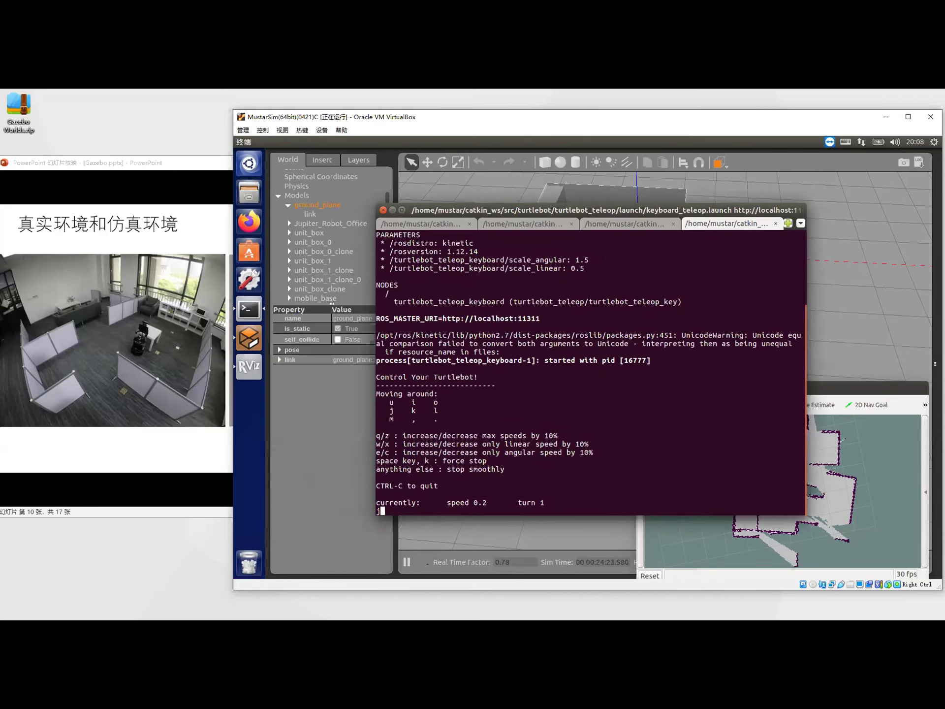
pyautogui.click(788, 223)
pyautogui.click(205, 604)
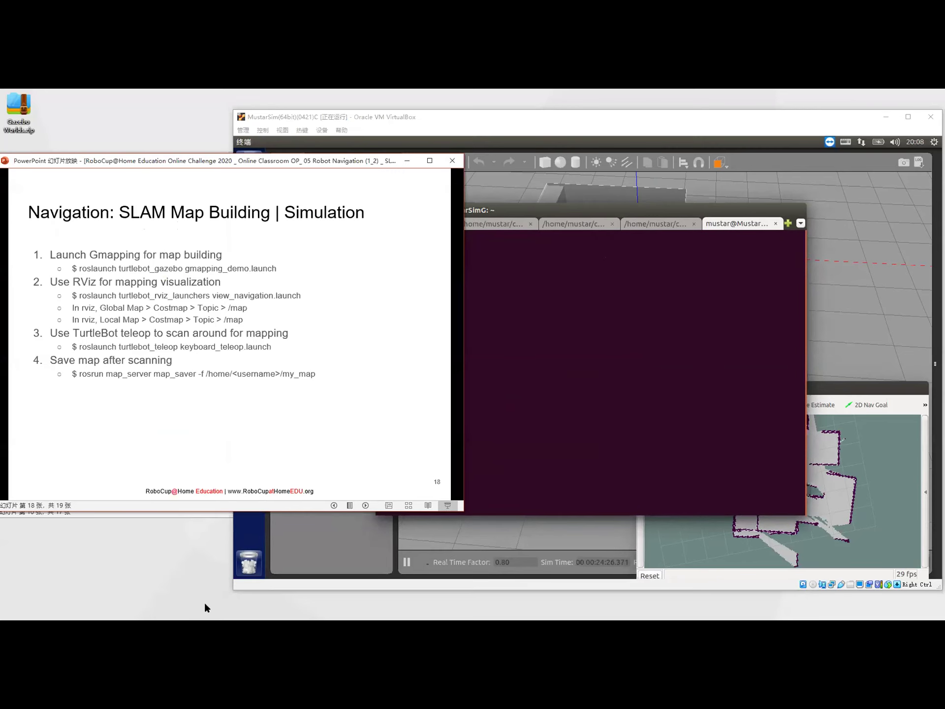
pyautogui.hotkey('alt', 'Tab')
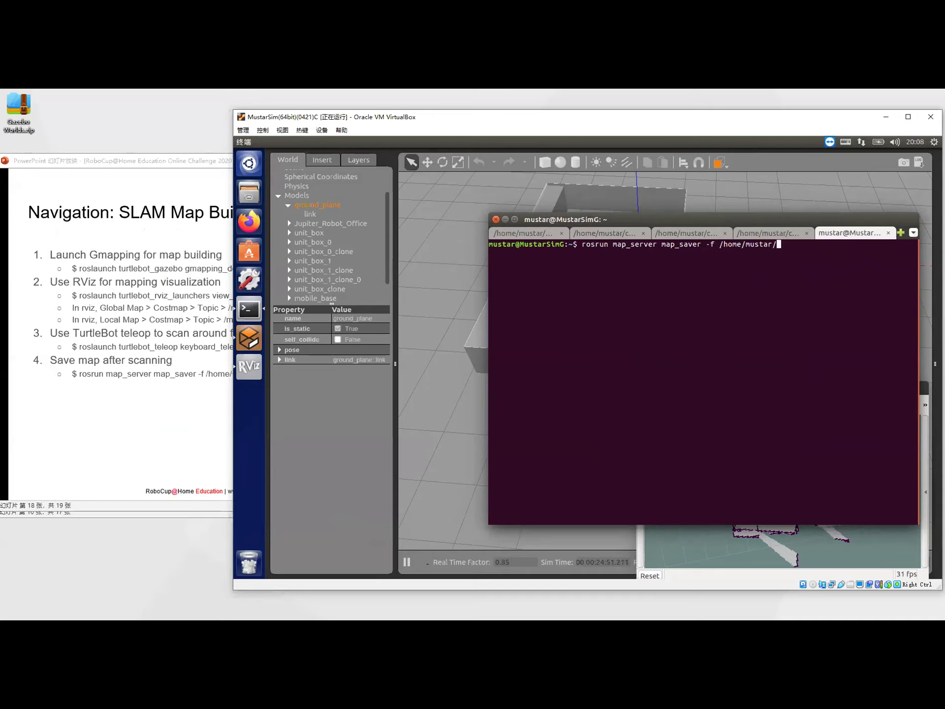
pyautogui.write('ca')
pyautogui.press('Tab')
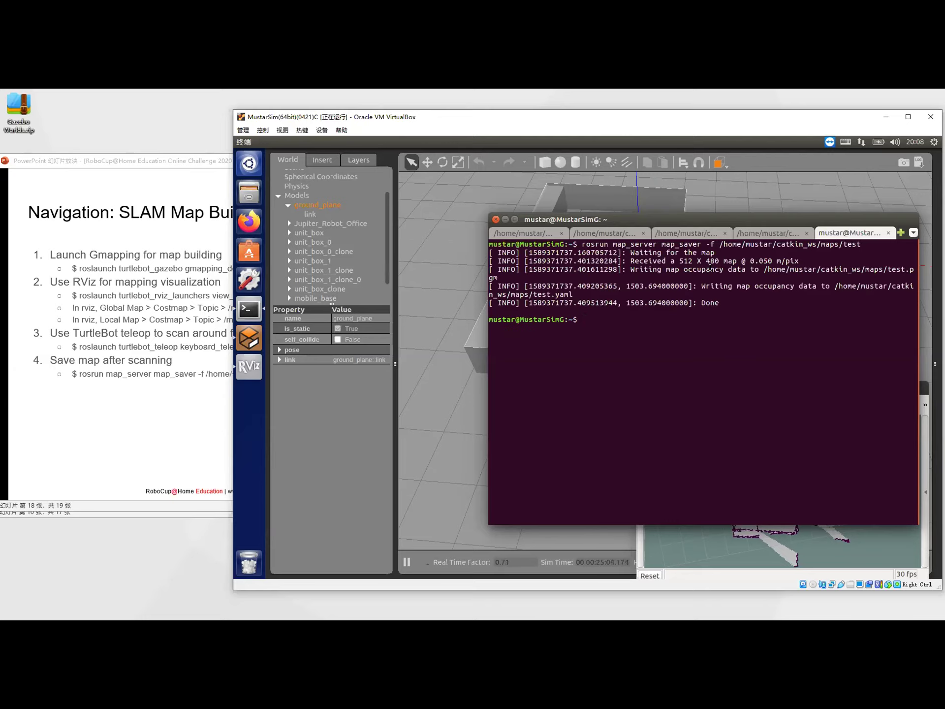
# Step: Open the saved map image test.pgm from the catkin_ws/maps folder, check it and close it
pyautogui.click(249, 193)
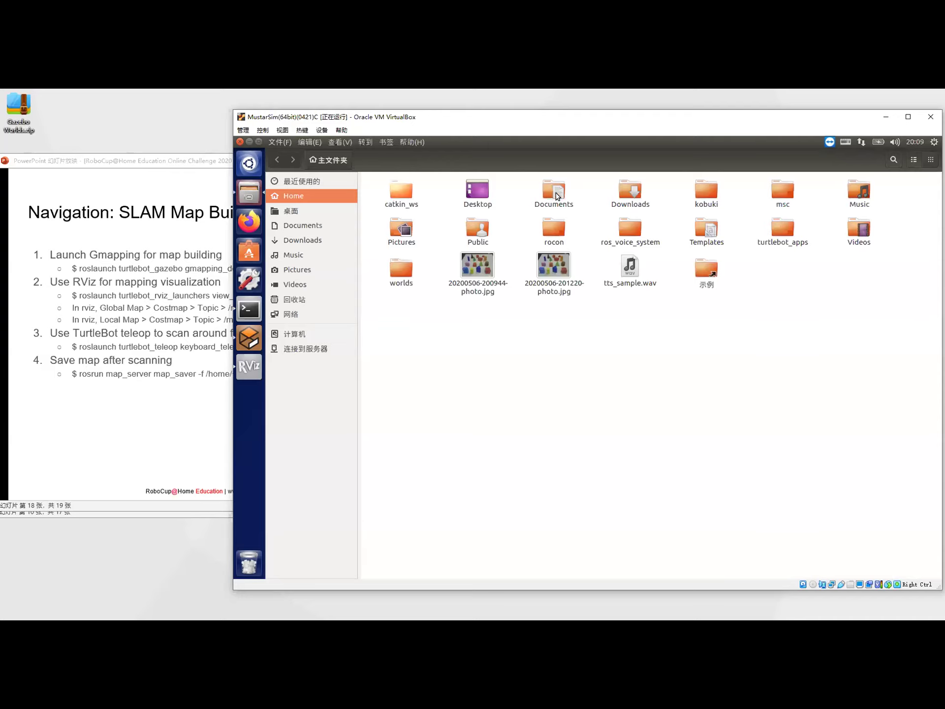
pyautogui.doubleClick(401, 189)
pyautogui.doubleClick(555, 193)
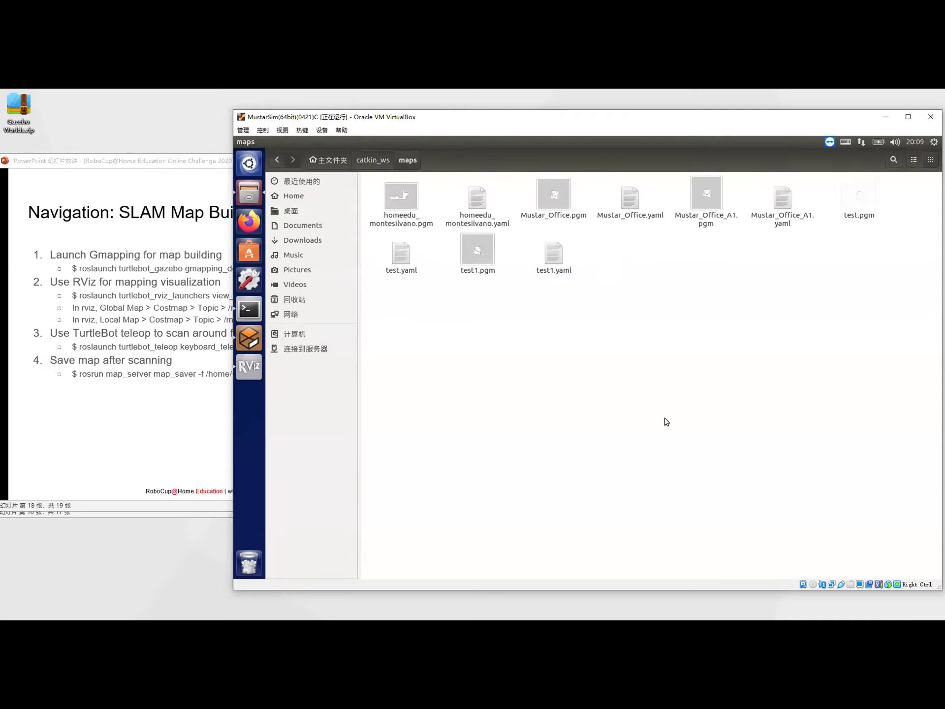
pyautogui.doubleClick(859, 195)
pyautogui.click(485, 242)
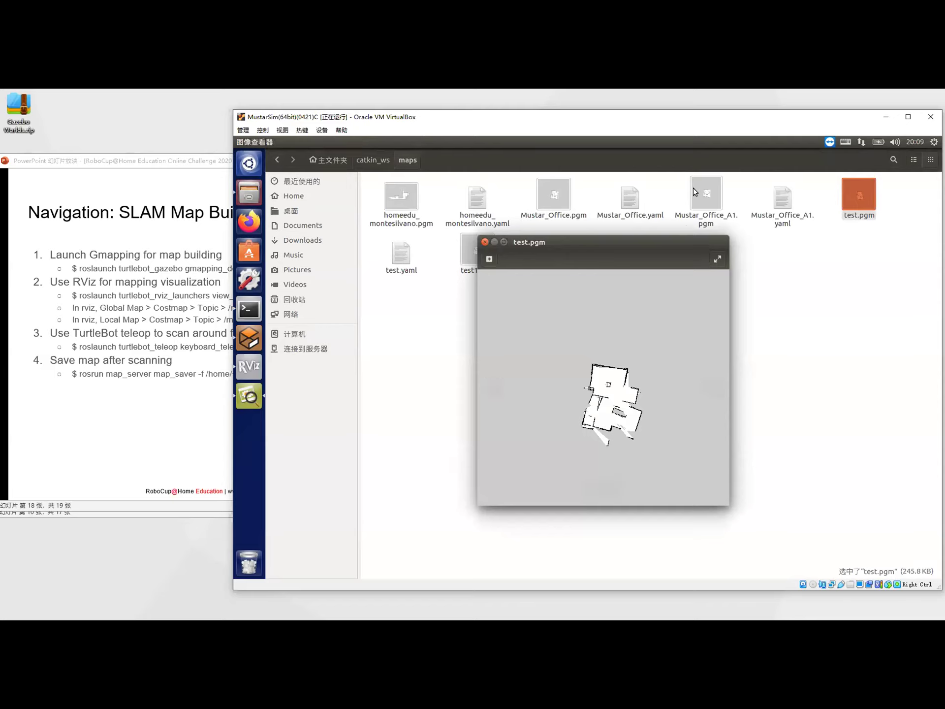
# Step: Examine the finished map Mustar_Office.pgm up close for comparison, and view test.pgm again
pyautogui.doubleClick(549, 191)
pyautogui.press('Return')
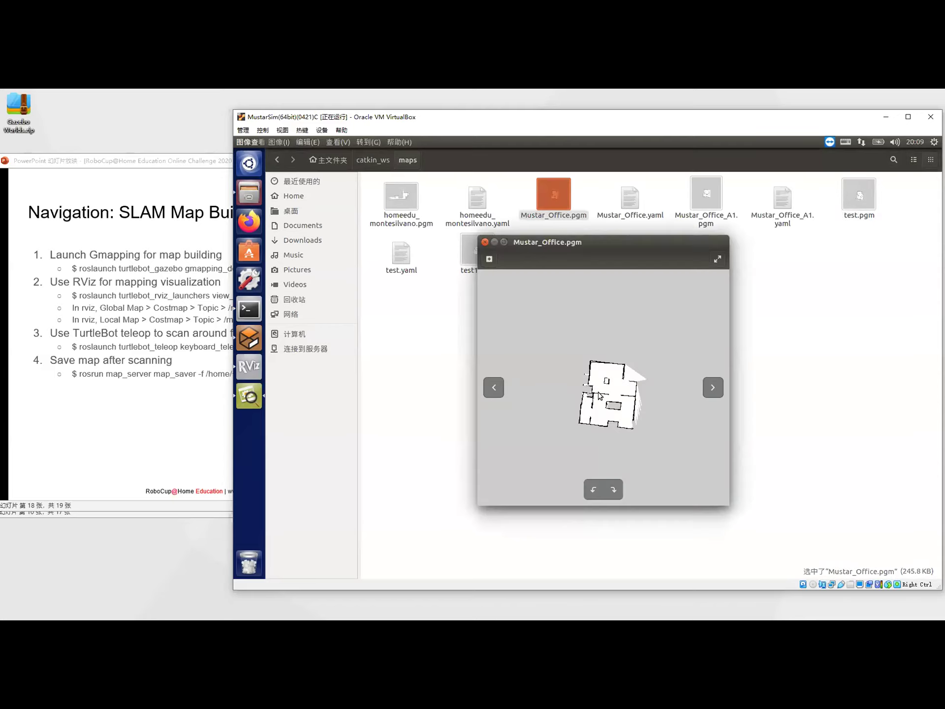
pyautogui.scroll(5, 600, 395)
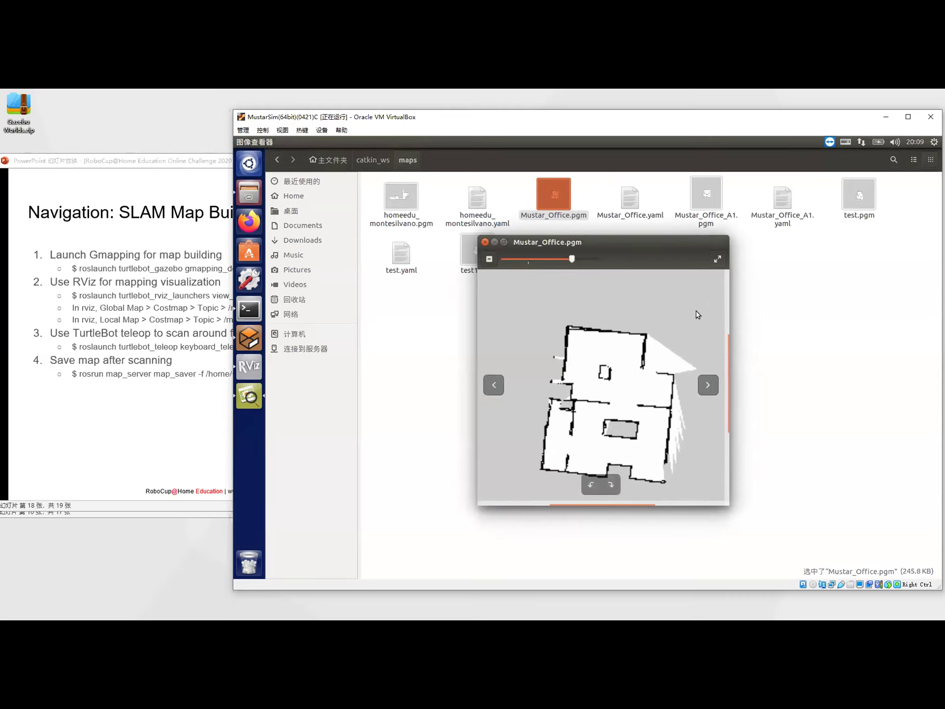
pyautogui.doubleClick(556, 197)
pyautogui.click(485, 242)
pyautogui.doubleClick(859, 197)
# Step: Find the GNU image editor (GIMP) among the installed applications and launch it
pyautogui.click(249, 163)
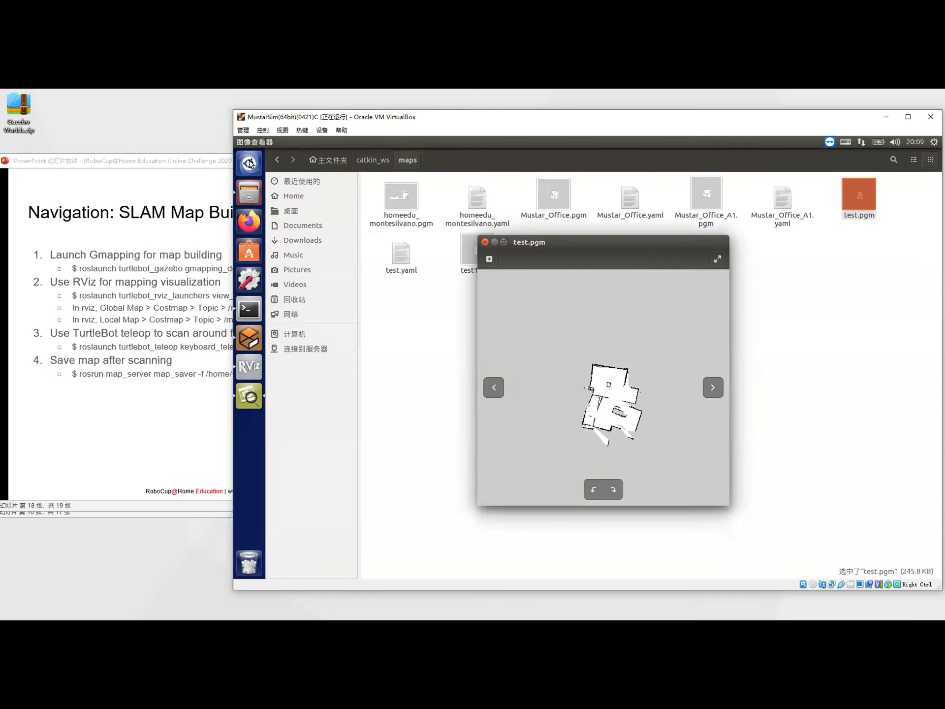
pyautogui.write('g')
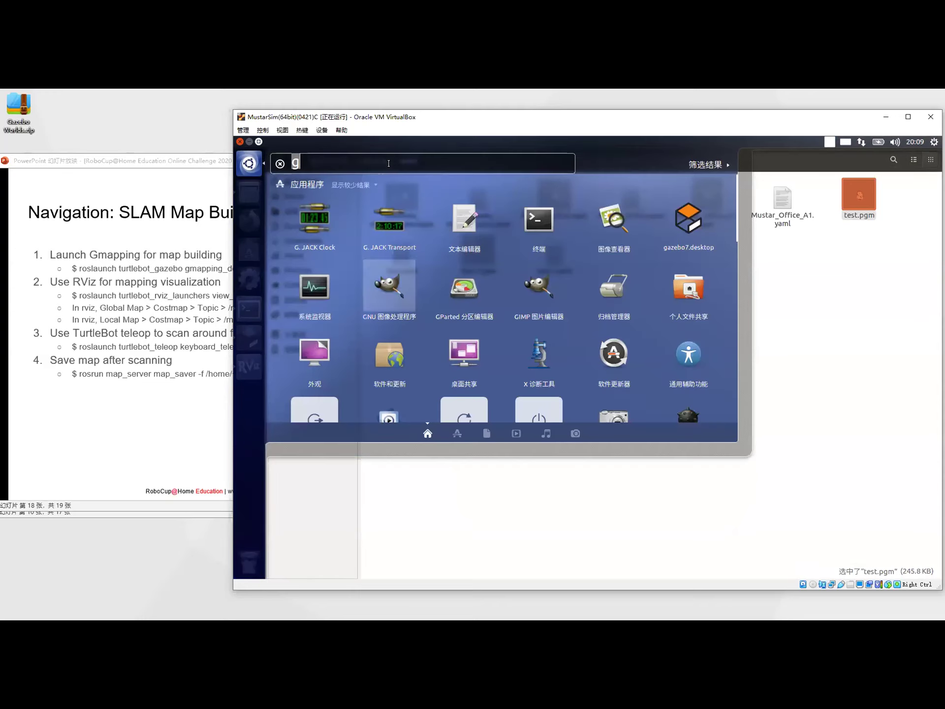
pyautogui.press('BackSpace')
pyautogui.write('G')
pyautogui.press('BackSpace')
pyautogui.write('g')
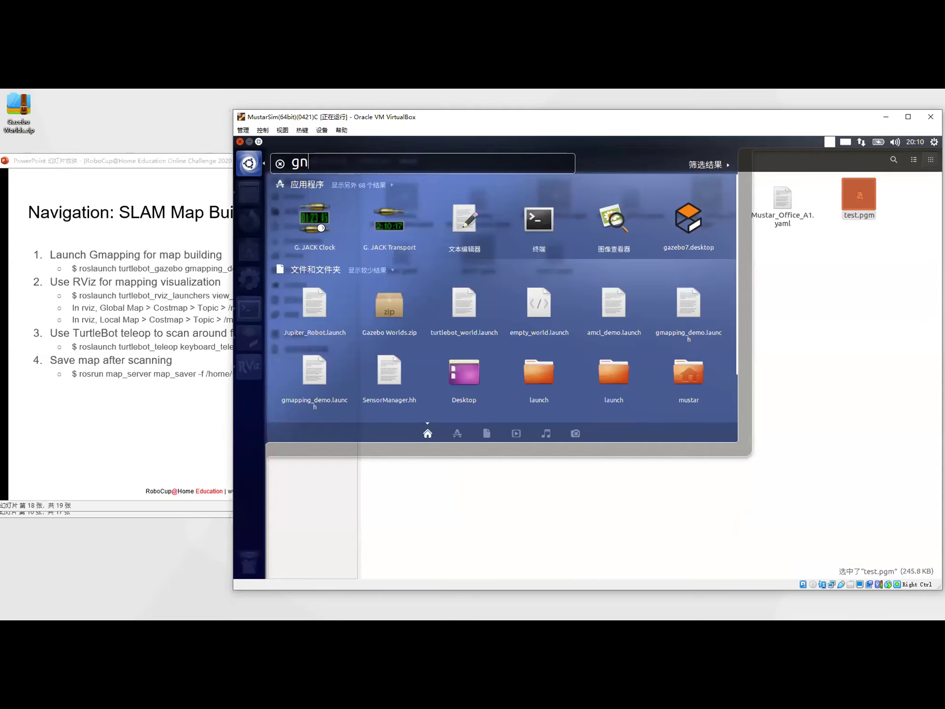
pyautogui.click(315, 219)
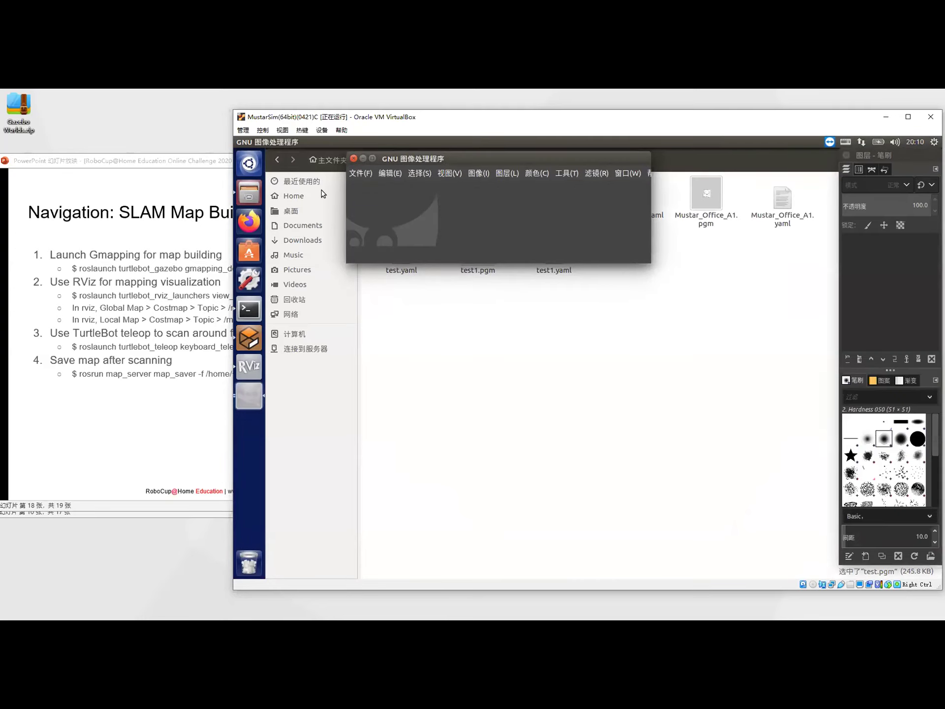
# Step: Open the map image test.pgm from the catkin_ws/maps folder for editing
pyautogui.click(360, 172)
pyautogui.click(375, 217)
pyautogui.hotkey('alt', 'Home')
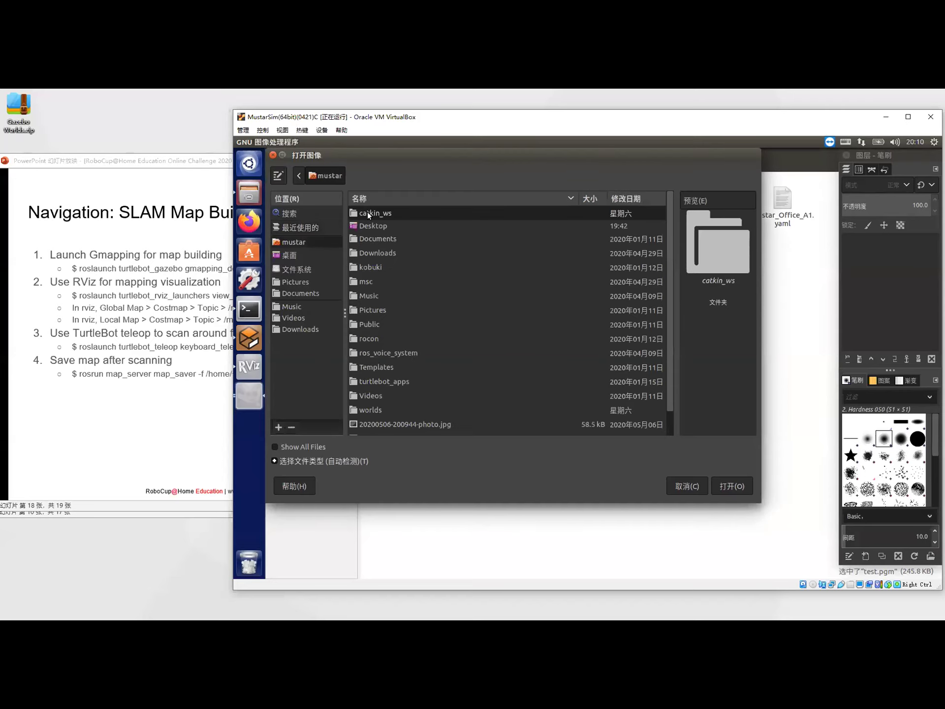
pyautogui.press('Return')
pyautogui.doubleClick(382, 253)
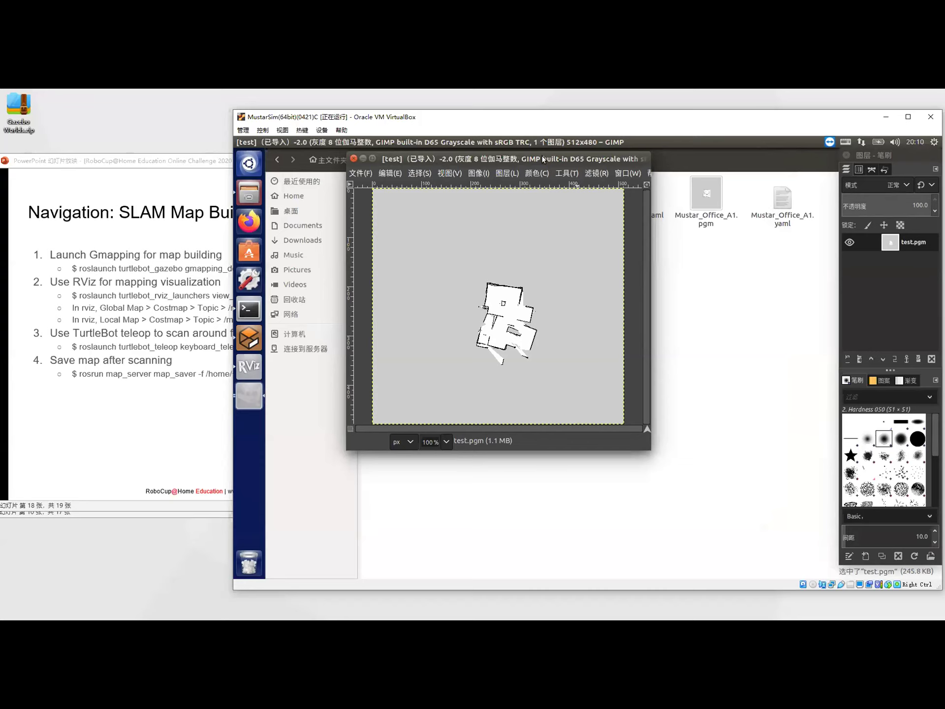
# Step: Maximize the image window, restore the closed toolbox and tool options dock, and enlarge the map to 400%
pyautogui.doubleClick(540, 157)
pyautogui.click(547, 155)
pyautogui.moveTo(591, 171)
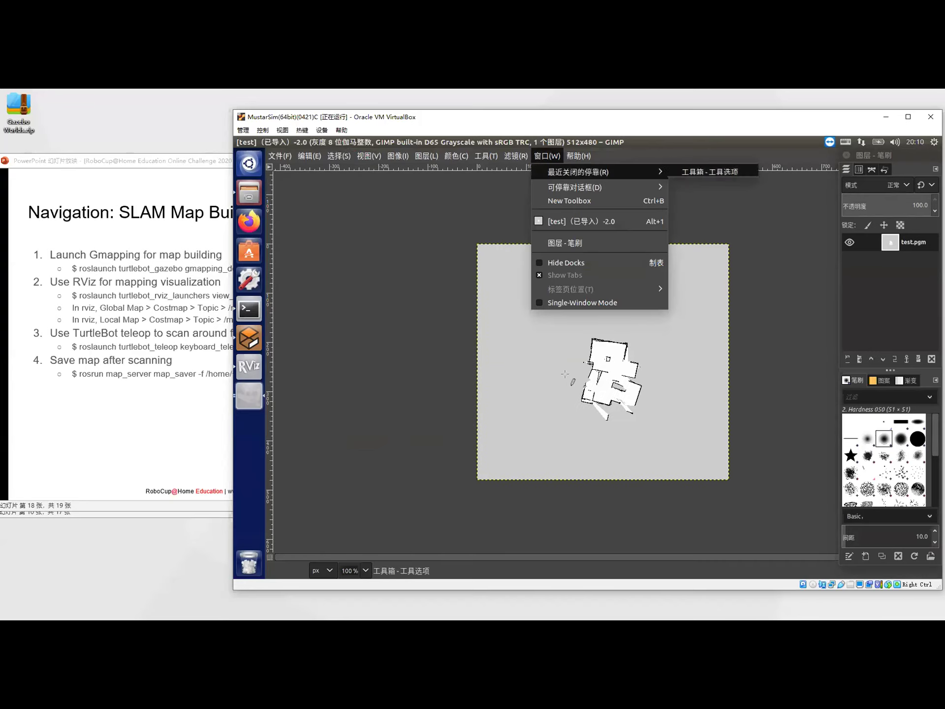
pyautogui.click(719, 170)
pyautogui.keyDown('ctrl'); pyautogui.scroll(6, 614, 385); pyautogui.keyUp('ctrl')
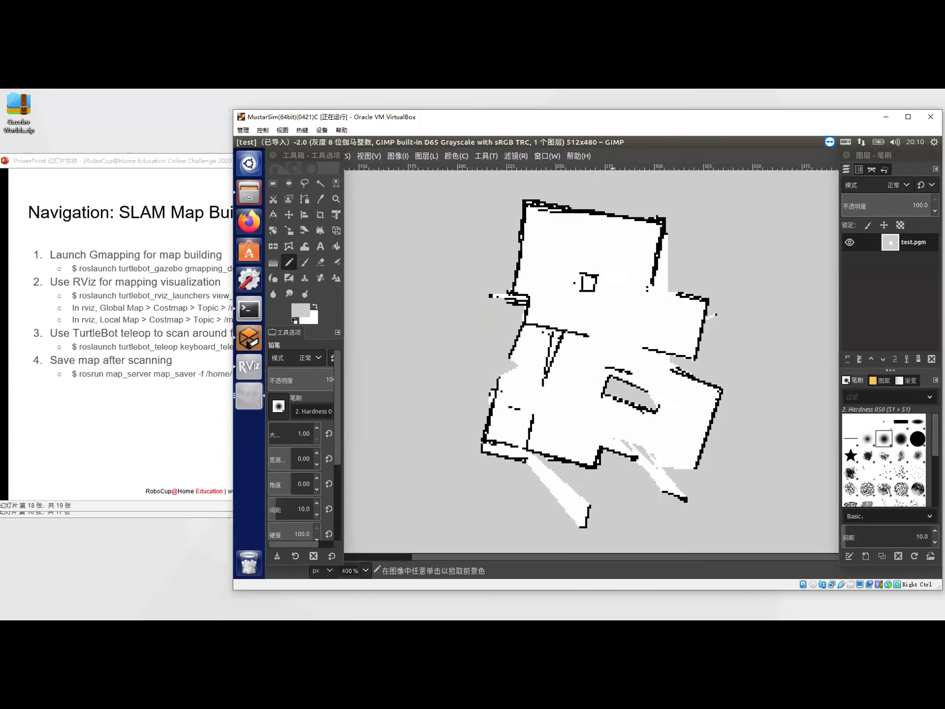
pyautogui.keyDown('ctrl'); pyautogui.scroll(-2, 614, 385); pyautogui.keyUp('ctrl')
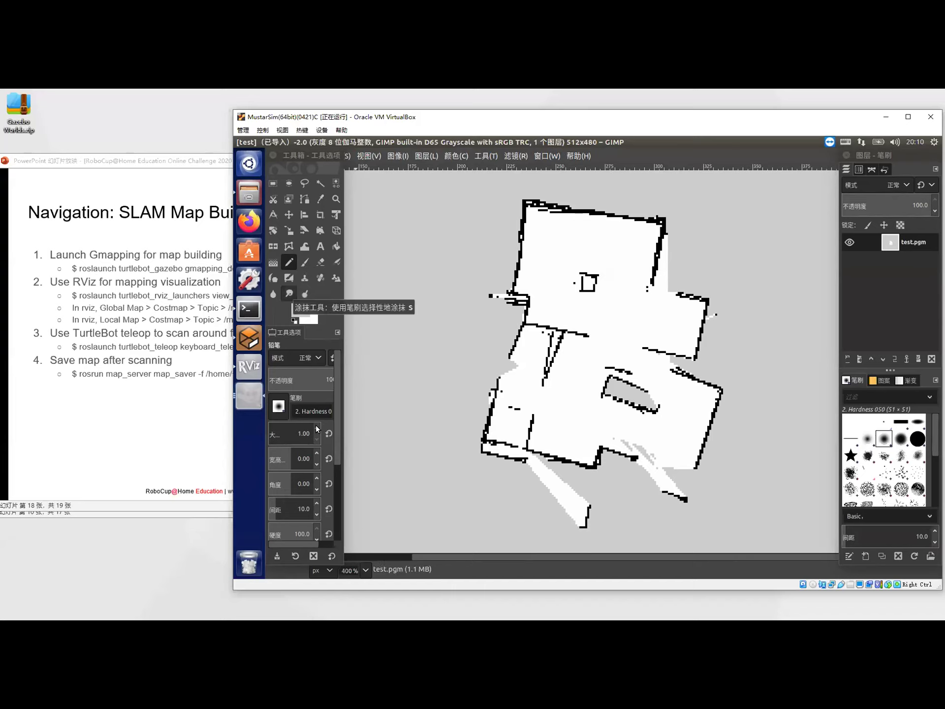
# Step: Erase the slanted outer wall of the lower-right room with the Eraser at size 15
pyautogui.click(321, 262)
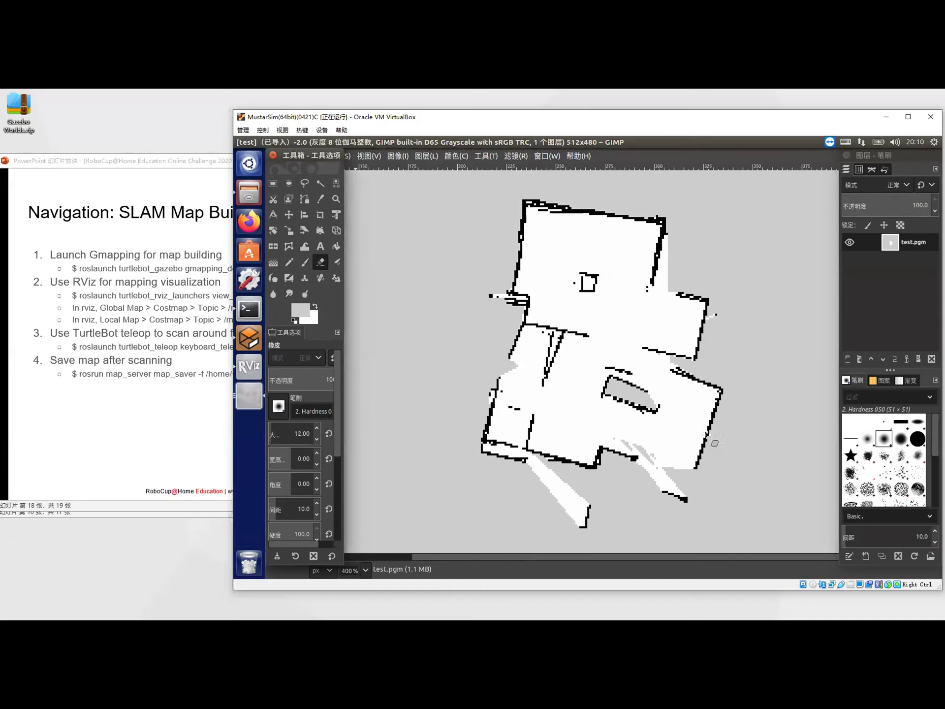
pyautogui.moveTo(674, 372)
pyautogui.mouseDown()
pyautogui.moveTo(701, 385)
pyautogui.moveTo(703, 461)
pyautogui.mouseUp()
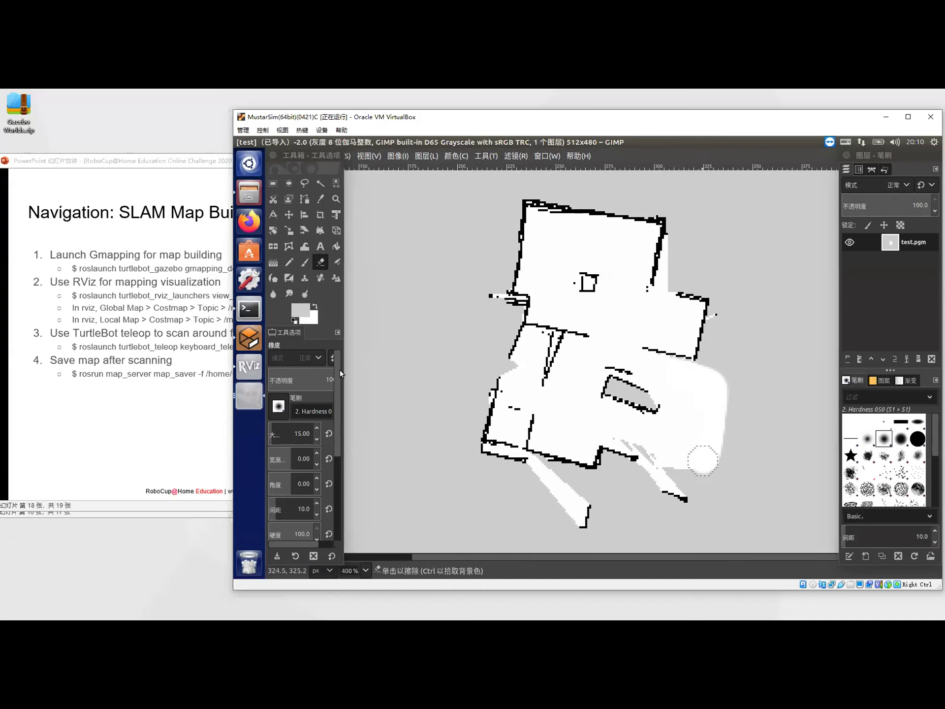
# Step: With the Pencil at size 1, draw a short stroke down from the lower corner of the small right-hand room
pyautogui.click(289, 262)
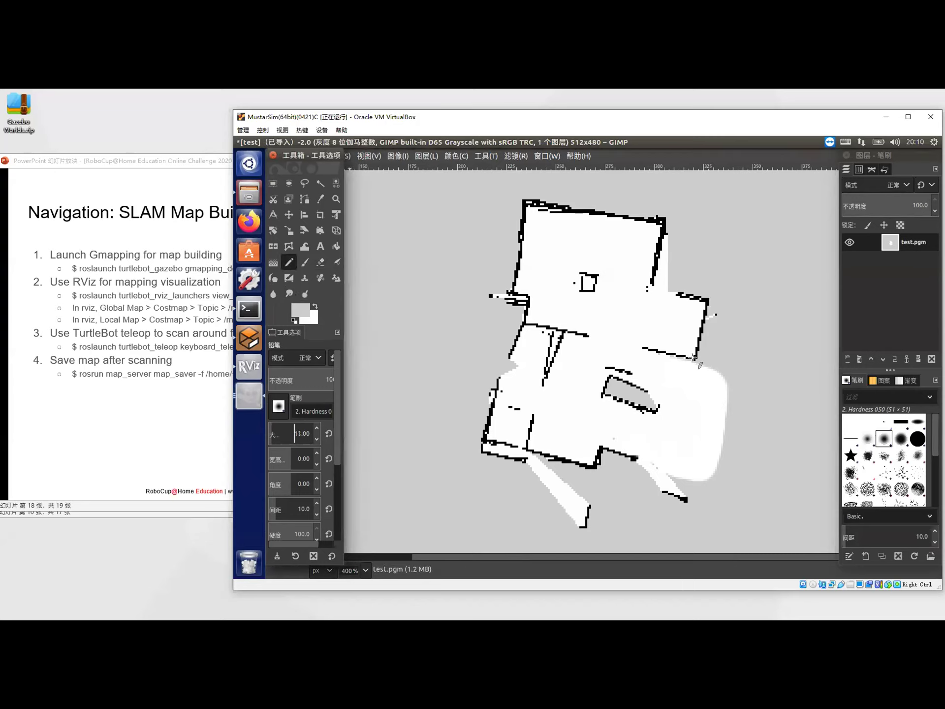
pyautogui.press('[')
pyautogui.press('[')
pyautogui.press('[')
pyautogui.press('[')
pyautogui.press('[')
pyautogui.press('[')
pyautogui.press('[')
pyautogui.press('[')
pyautogui.press('[')
pyautogui.press('[')
pyautogui.press('[')
pyautogui.press('[')
pyautogui.press('[')
pyautogui.press('[')
pyautogui.moveTo(693, 358); pyautogui.dragTo(691, 380)
# Step: Set the foreground colour to near-black 080000 and redraw the lower-right room's wall with the Pencil
pyautogui.click(296, 308)
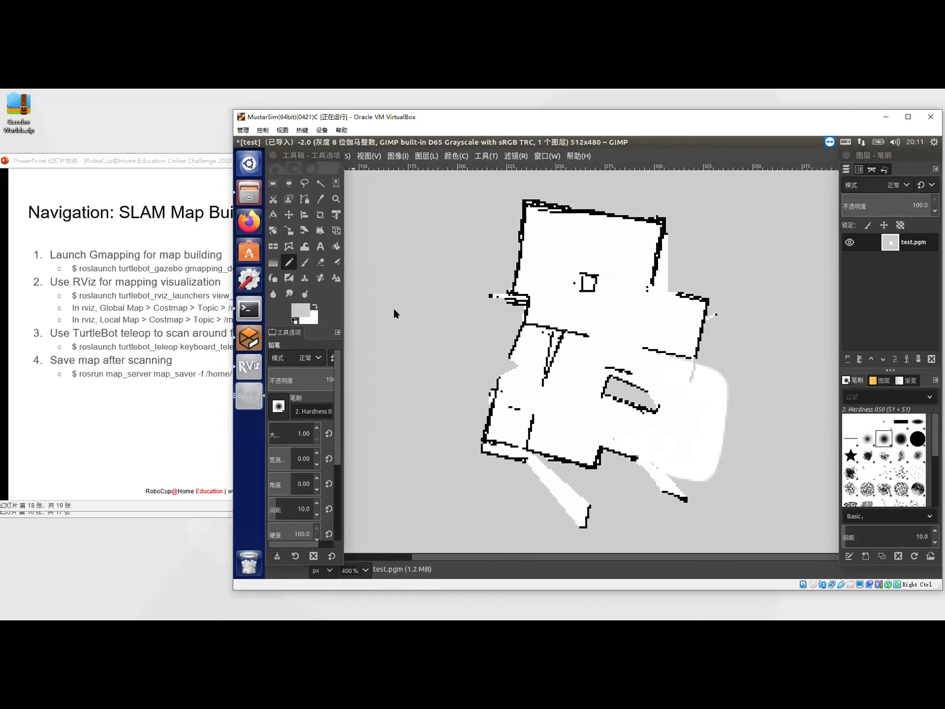
pyautogui.click(299, 310)
pyautogui.click(424, 362)
pyautogui.click(456, 402)
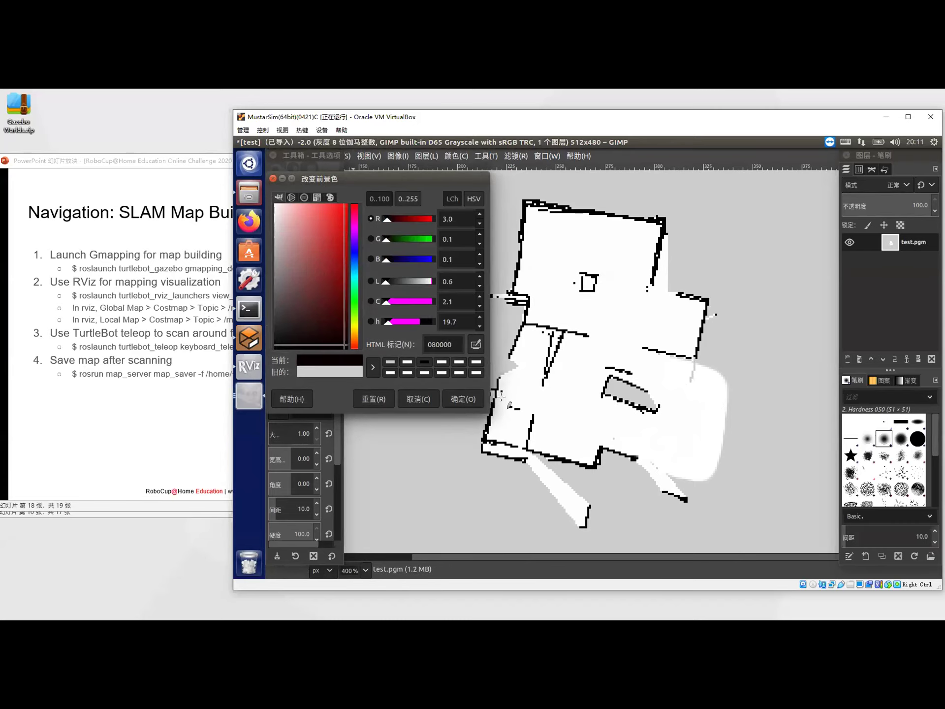
pyautogui.moveTo(695, 363); pyautogui.dragTo(675, 482)
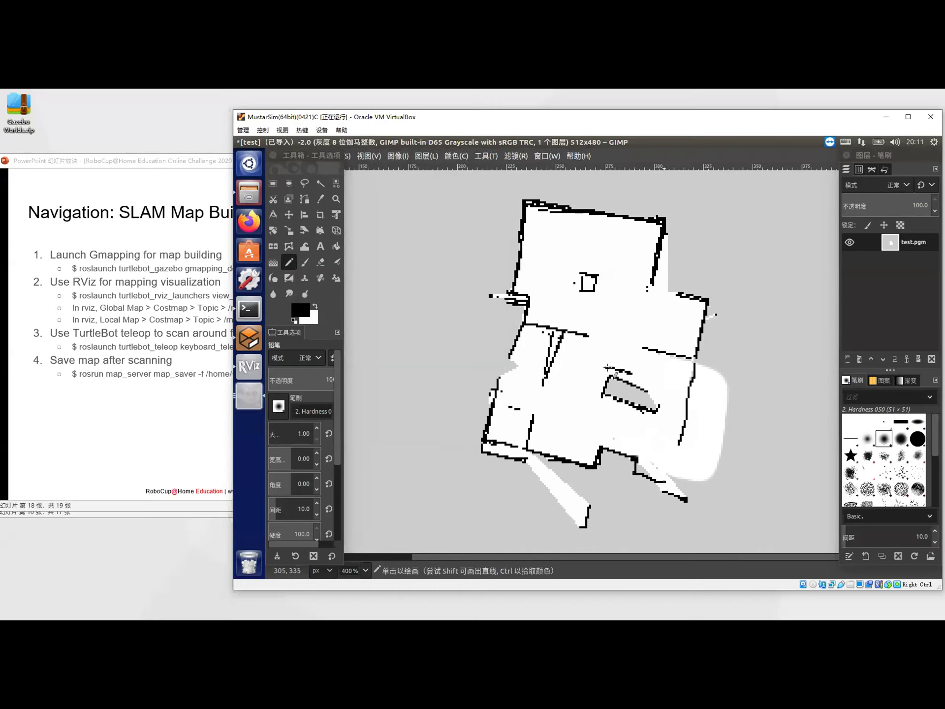
# Step: Pencil in the central obstacle's missing edges and a new left wall segment, erasing the old wall line beside it
pyautogui.moveTo(655, 405); pyautogui.dragTo(608, 377)
pyautogui.moveTo(513, 325); pyautogui.dragTo(502, 369)
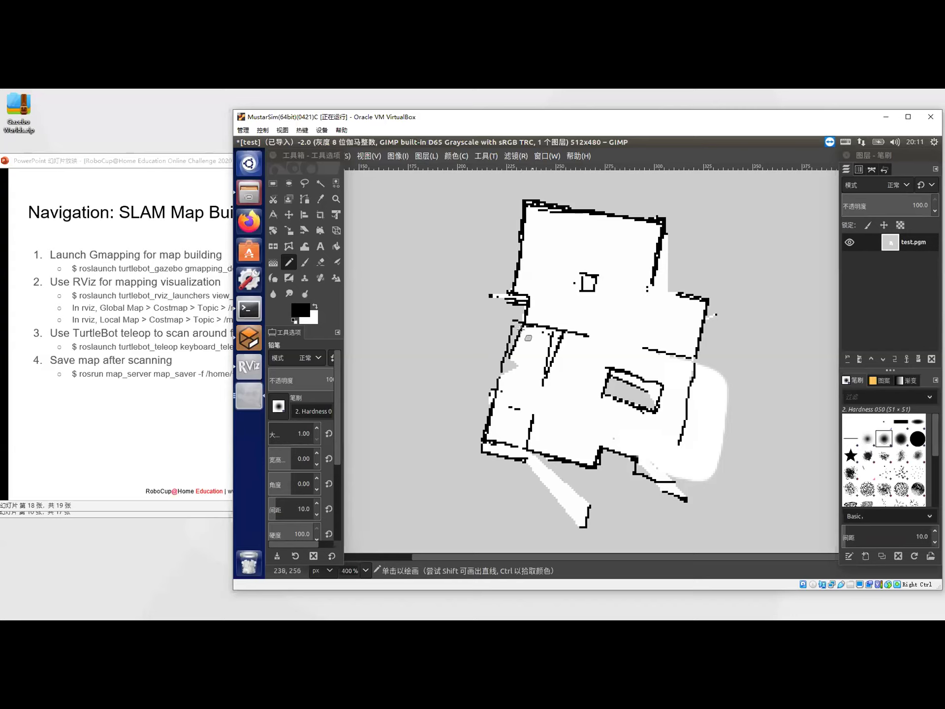
pyautogui.click(320, 262)
pyautogui.moveTo(518, 331)
pyautogui.mouseDown()
pyautogui.moveTo(507, 357)
pyautogui.moveTo(514, 332)
pyautogui.mouseUp()
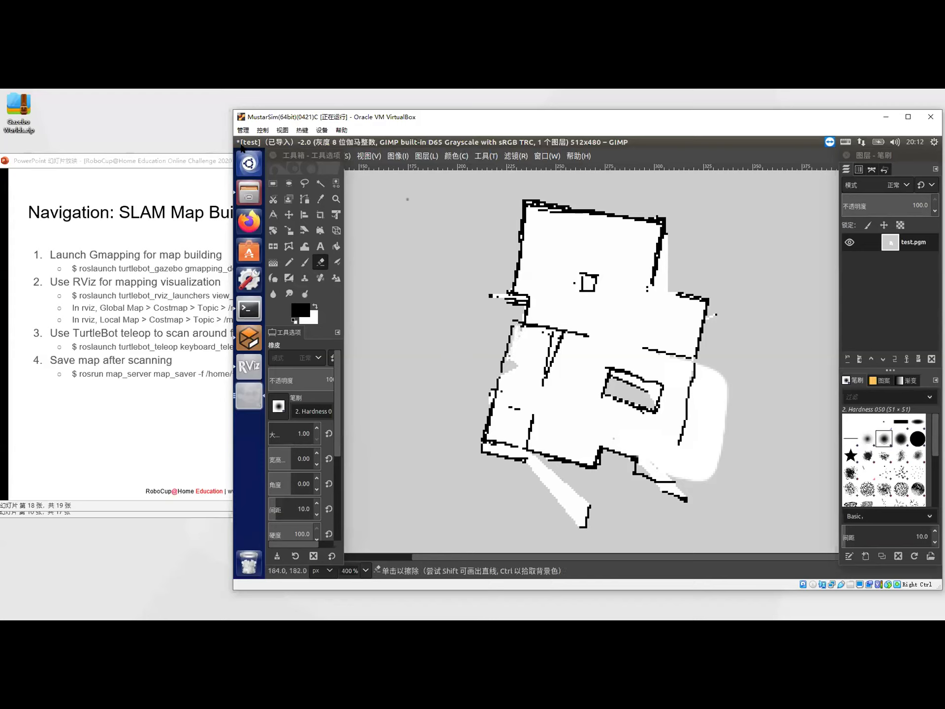
# Step: Try to save the edited map as test.pgm in the maps folder with the regular Save command
pyautogui.click(282, 179)
pyautogui.hotkey('alt', 'f')
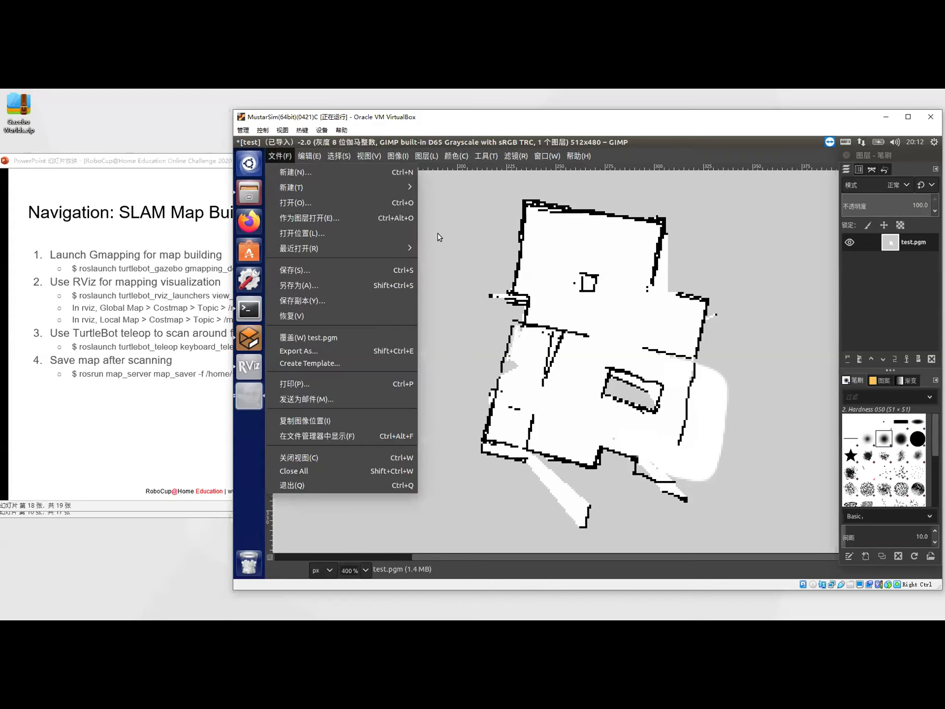
pyautogui.click(392, 268)
pyautogui.click(362, 177)
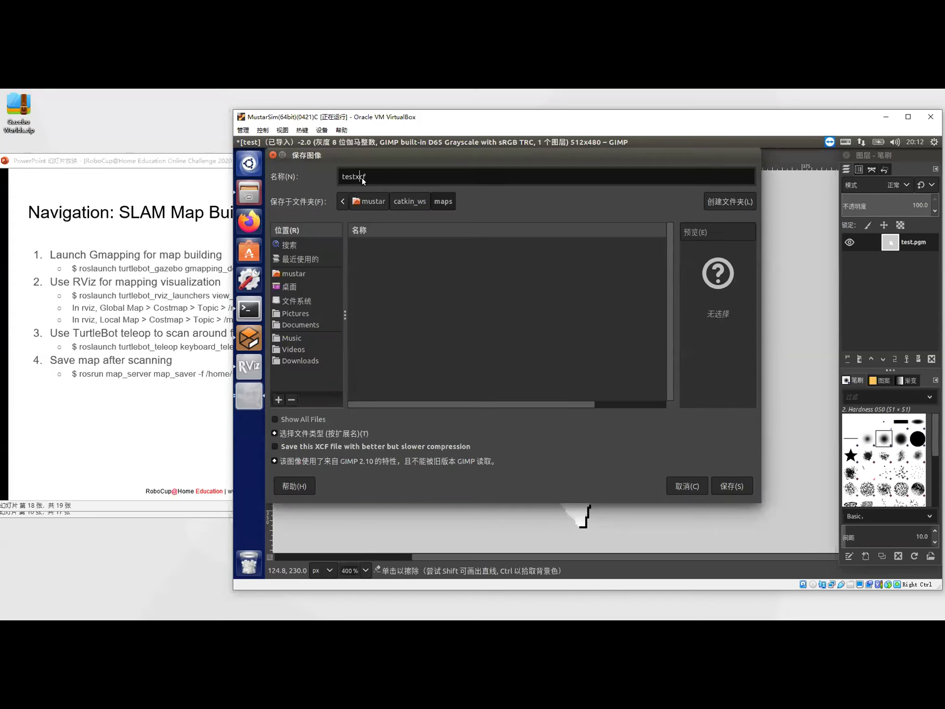
pyautogui.press('BackSpace')
pyautogui.press('BackSpace')
pyautogui.write('pgm')
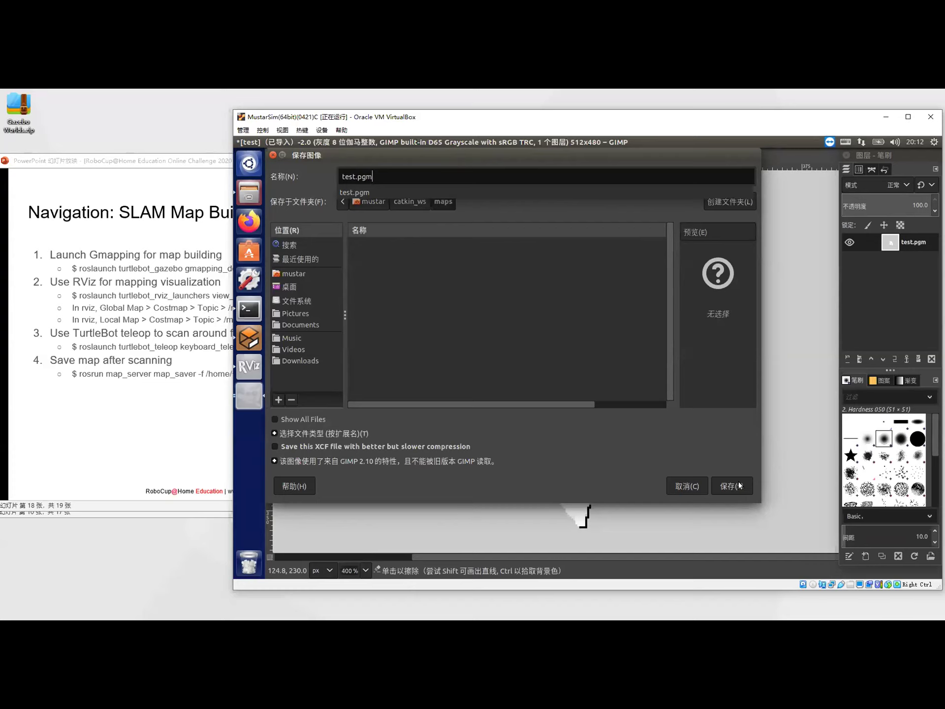
pyautogui.click(720, 488)
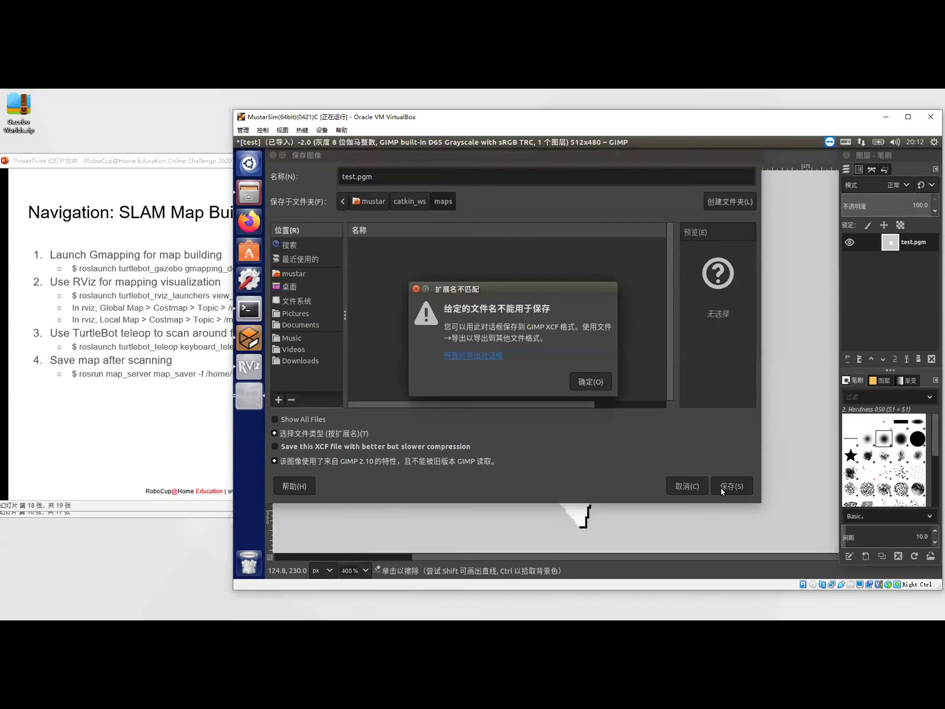
# Step: Export the edited map in Raw format over the existing test.pgm, and close the image discarding the unsaved changes
pyautogui.click(473, 355)
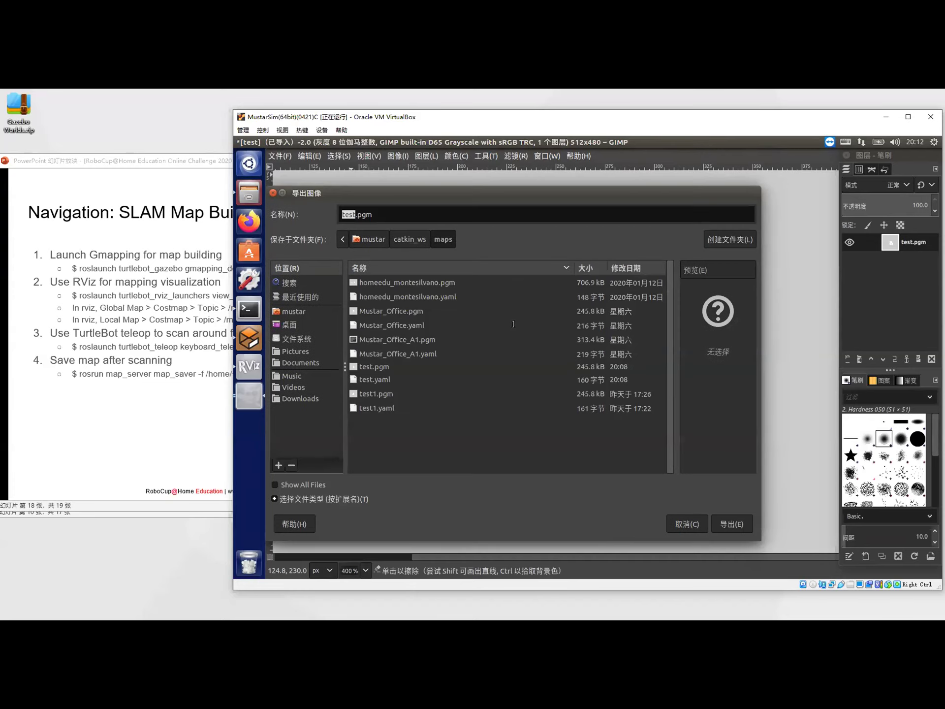
pyautogui.click(739, 525)
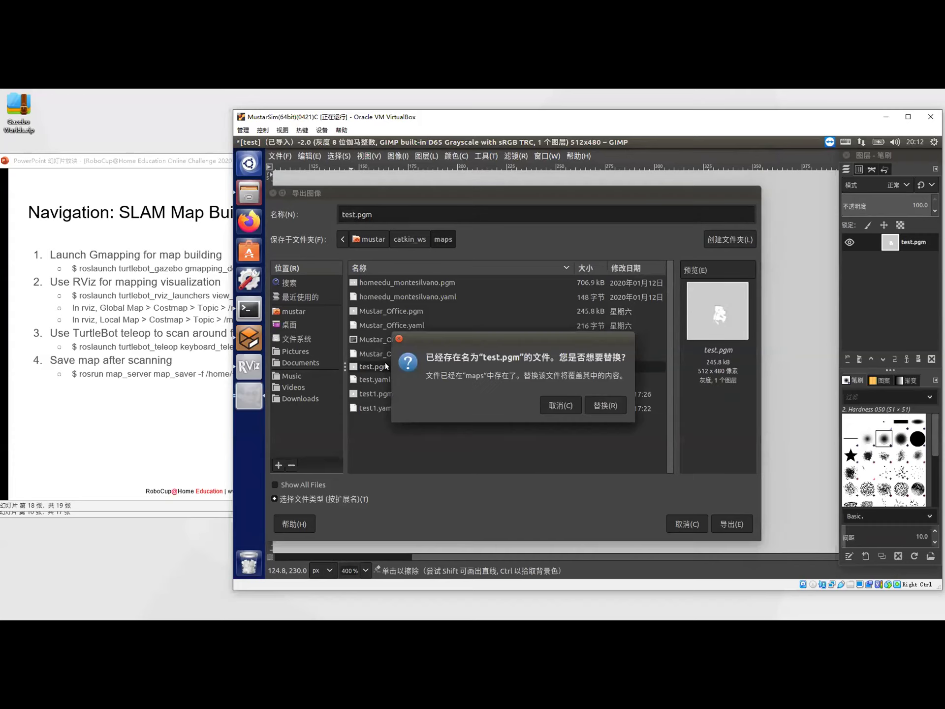
pyautogui.click(606, 405)
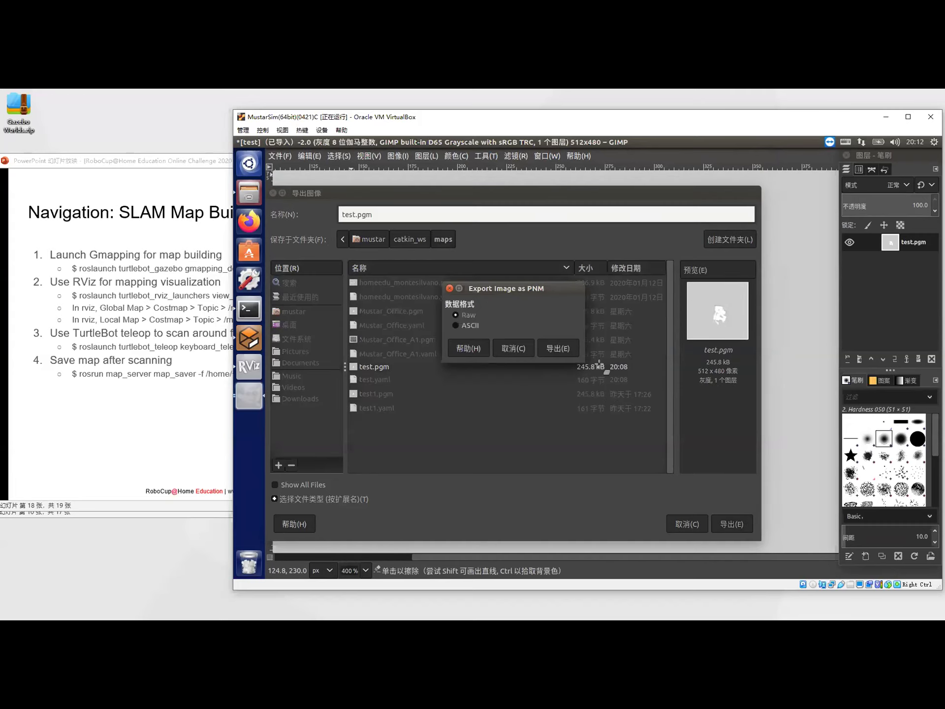
pyautogui.click(559, 348)
pyautogui.click(240, 141)
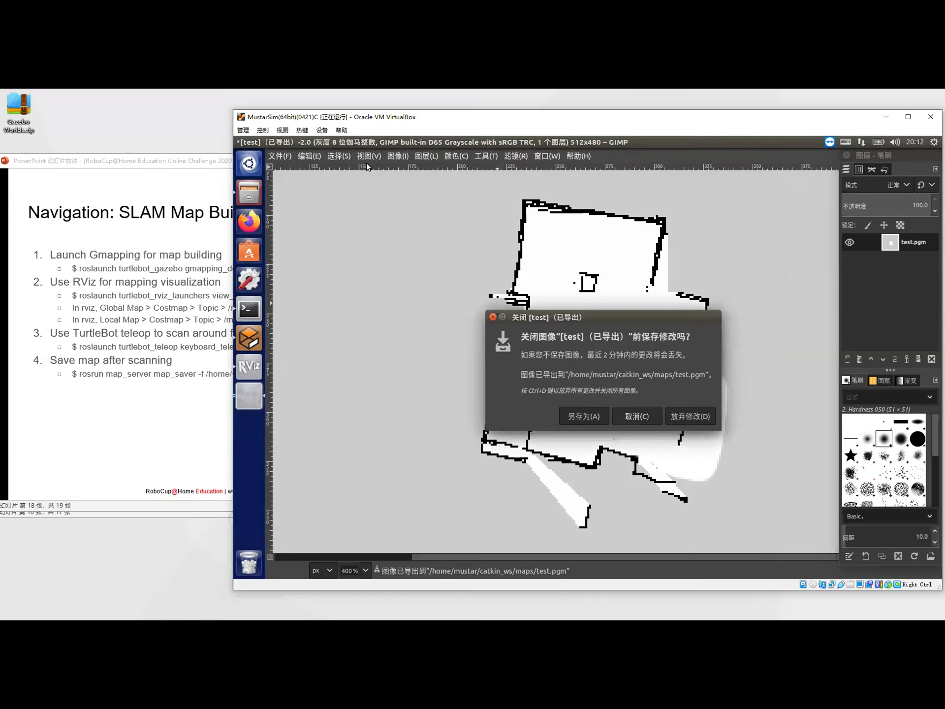
pyautogui.click(691, 416)
# Step: View the edited test.pgm, examine the settings in test.yaml, and close both files
pyautogui.doubleClick(844, 200)
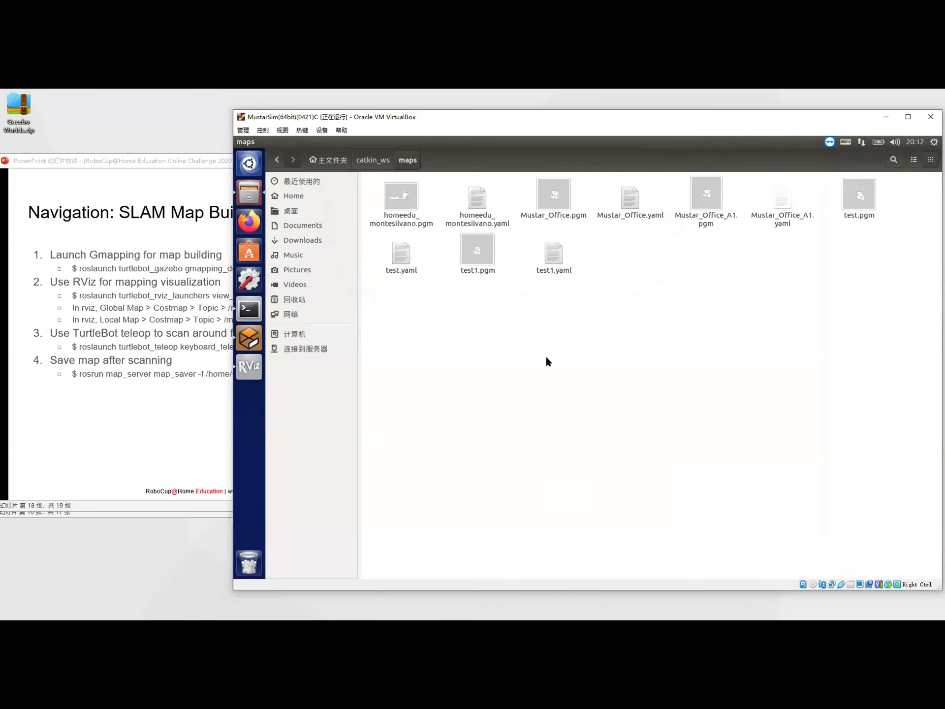
pyautogui.hotkey('ctrl', 'w')
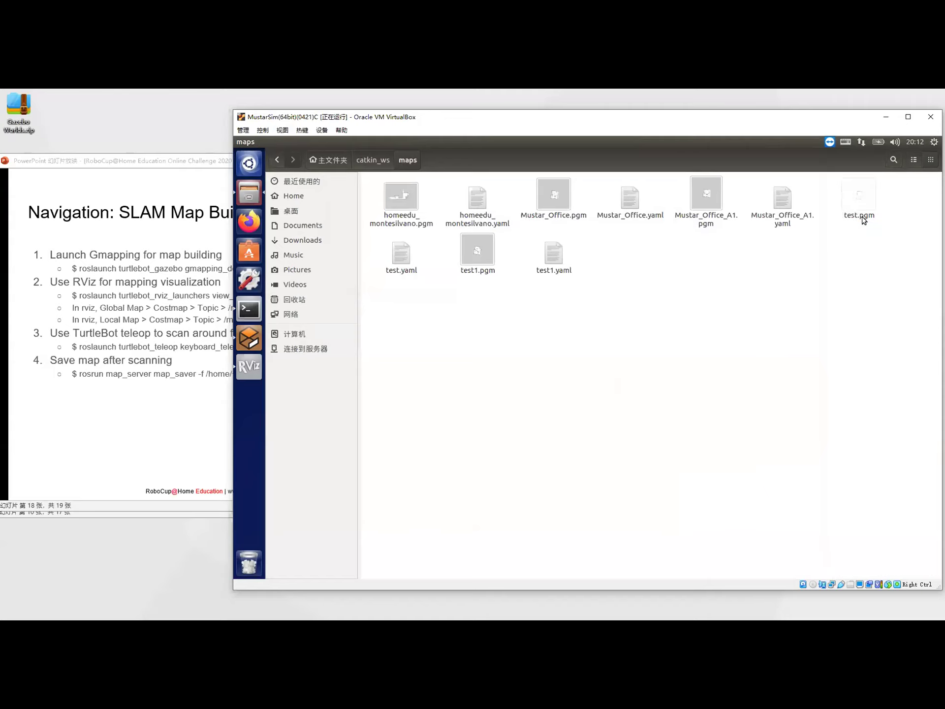
pyautogui.doubleClick(400, 261)
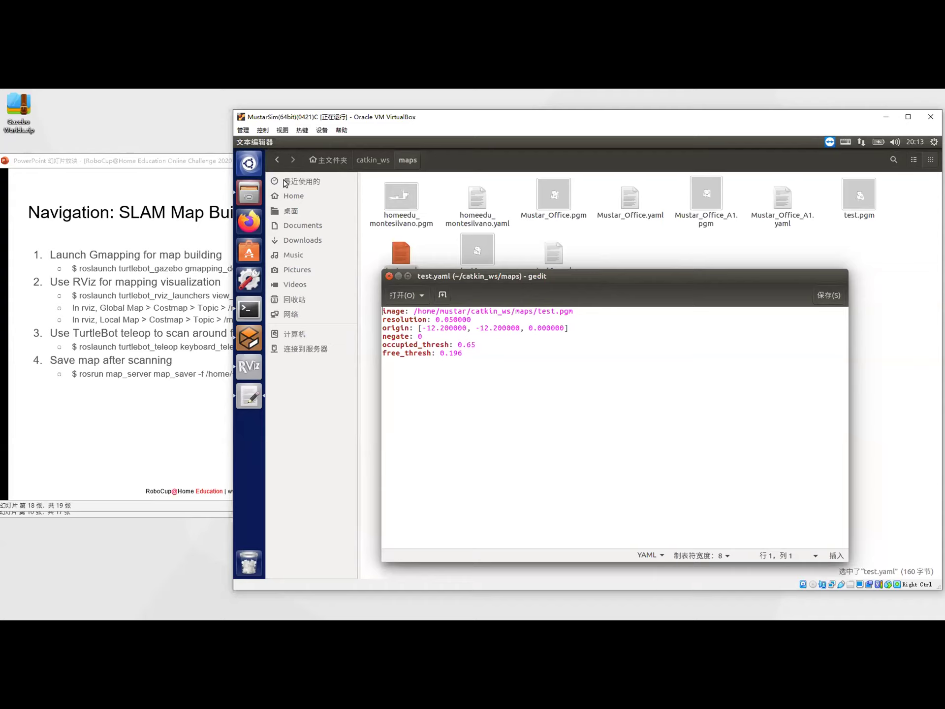
pyautogui.click(242, 142)
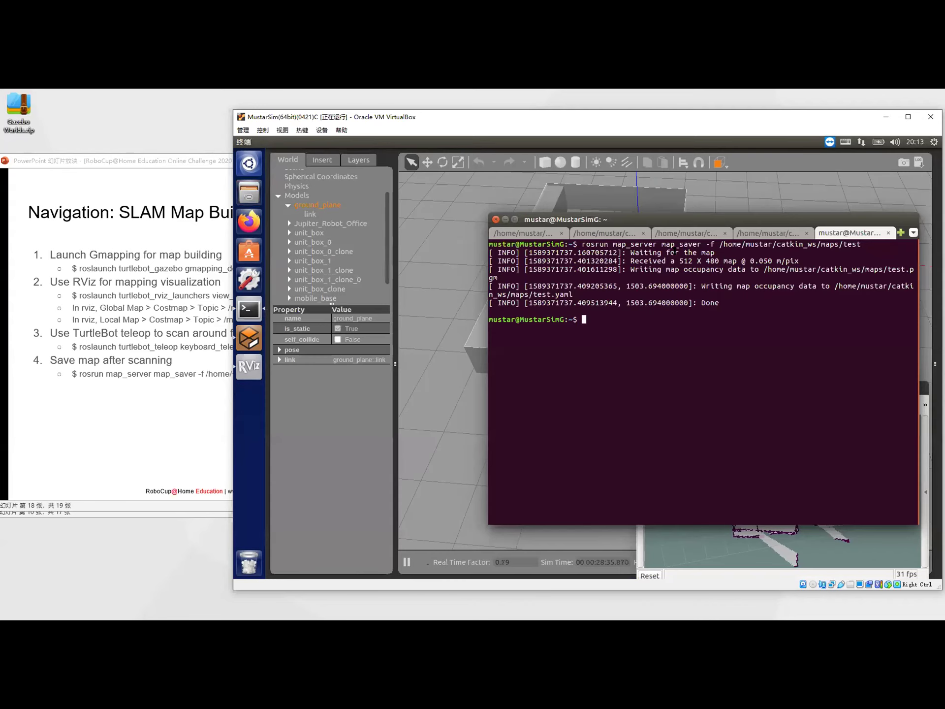
# Step: Stop the running Gazebo, gmapping, RViz and teleop processes in their terminal tabs, and return to the map saver tab
pyautogui.click(528, 233)
pyautogui.hotkey('ctrl', 'c')
pyautogui.click(605, 232)
pyautogui.hotkey('ctrl', 'c')
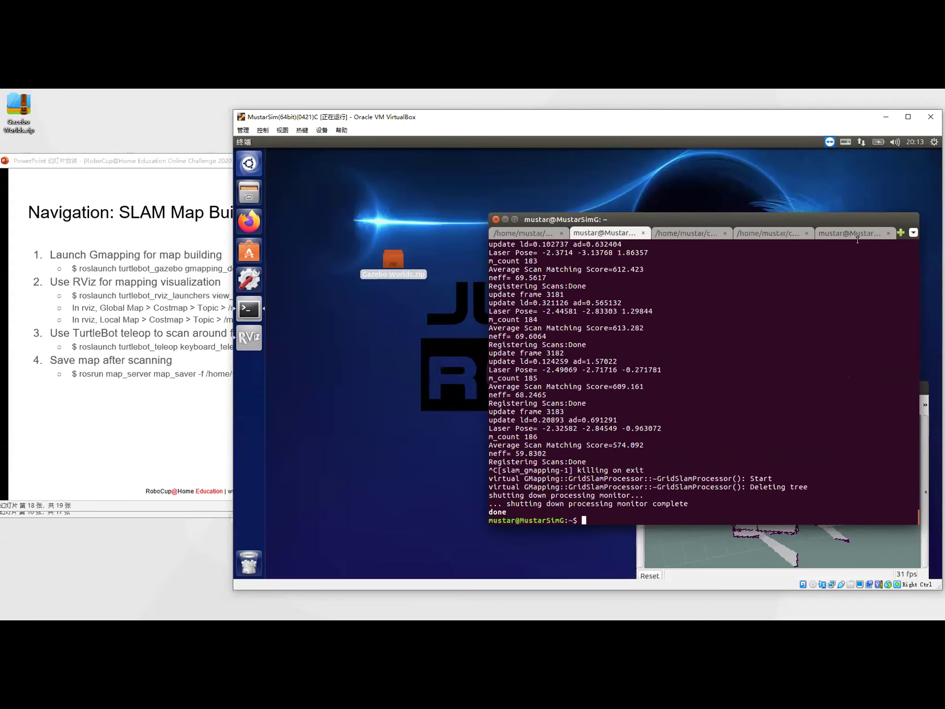
pyautogui.click(692, 233)
pyautogui.hotkey('ctrl', 'c')
pyautogui.click(773, 233)
pyautogui.hotkey('ctrl', 'c')
pyautogui.click(852, 232)
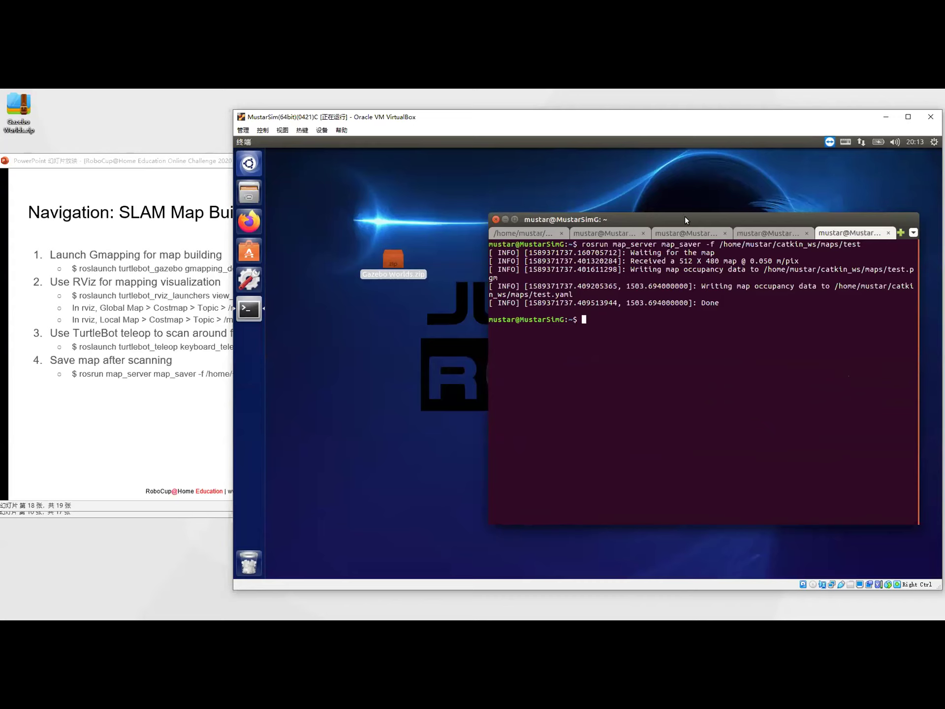
pyautogui.moveTo(631, 217); pyautogui.dragTo(576, 218)
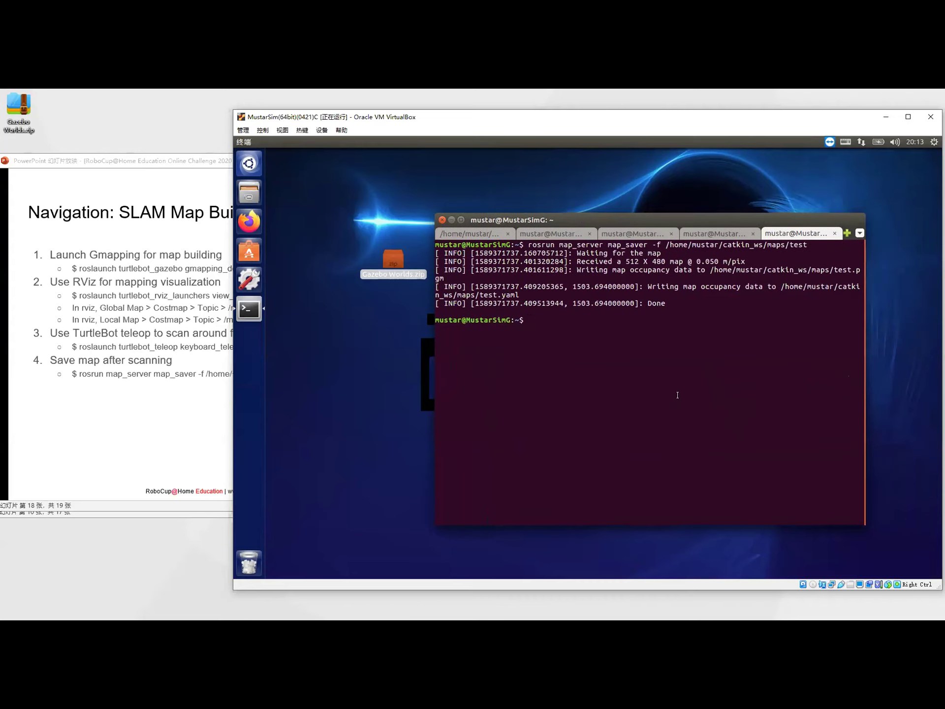